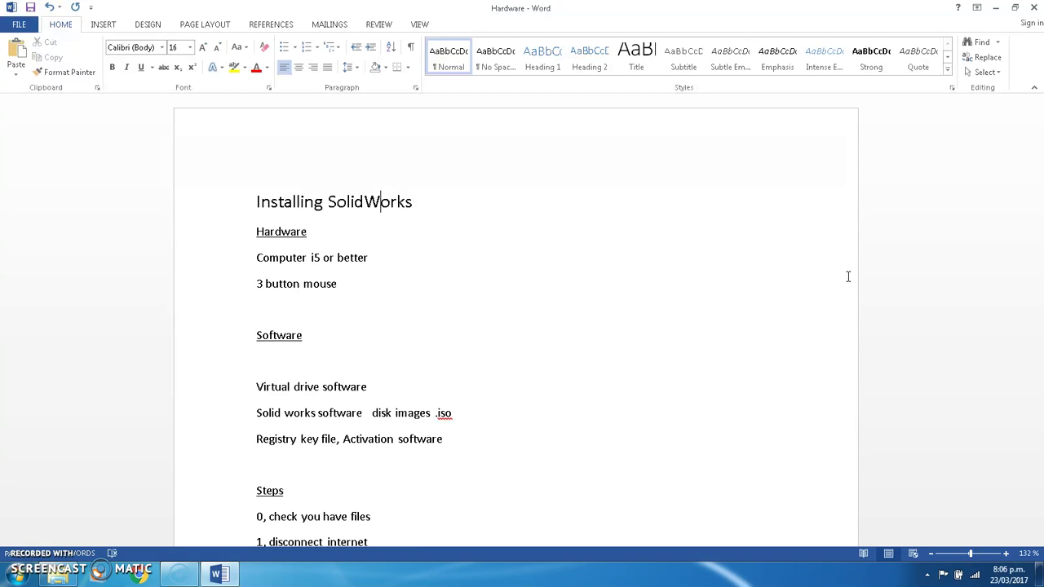
Step: Read through the Hardware, Software and Steps sections of the Installing SolidWorks notes
scroll(897, 182, down, 3)
scroll(879, 201, up, 3)
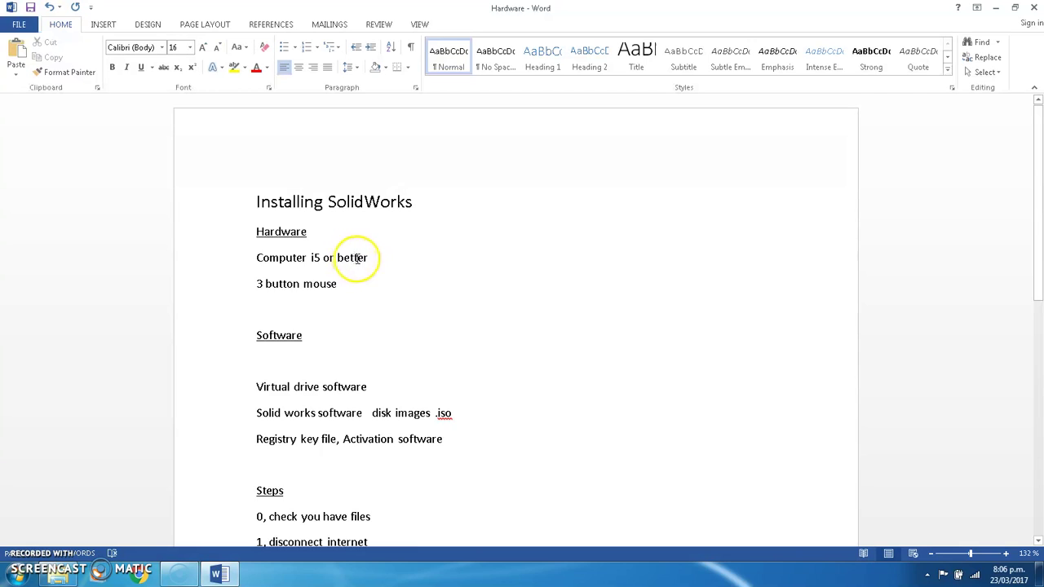
scroll(355, 258, down, 1)
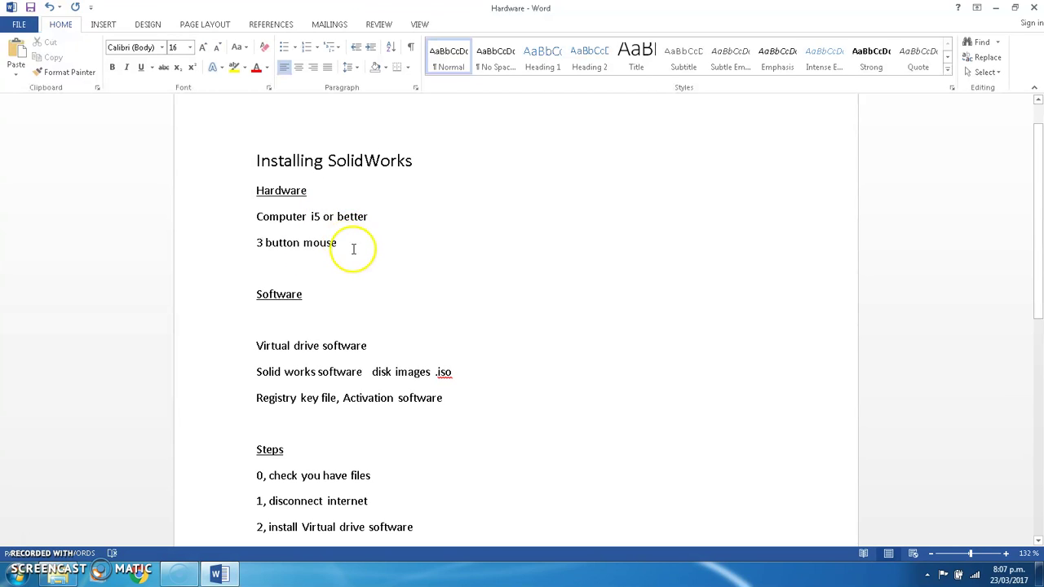
scroll(359, 255, down, 2)
scroll(363, 245, down, 1)
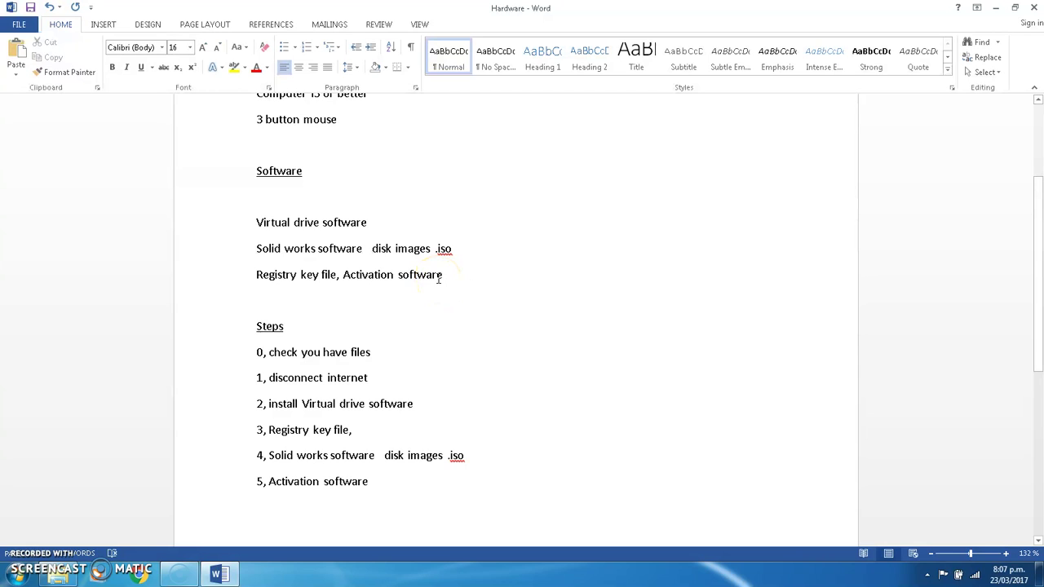
scroll(1032, 285, down, 2)
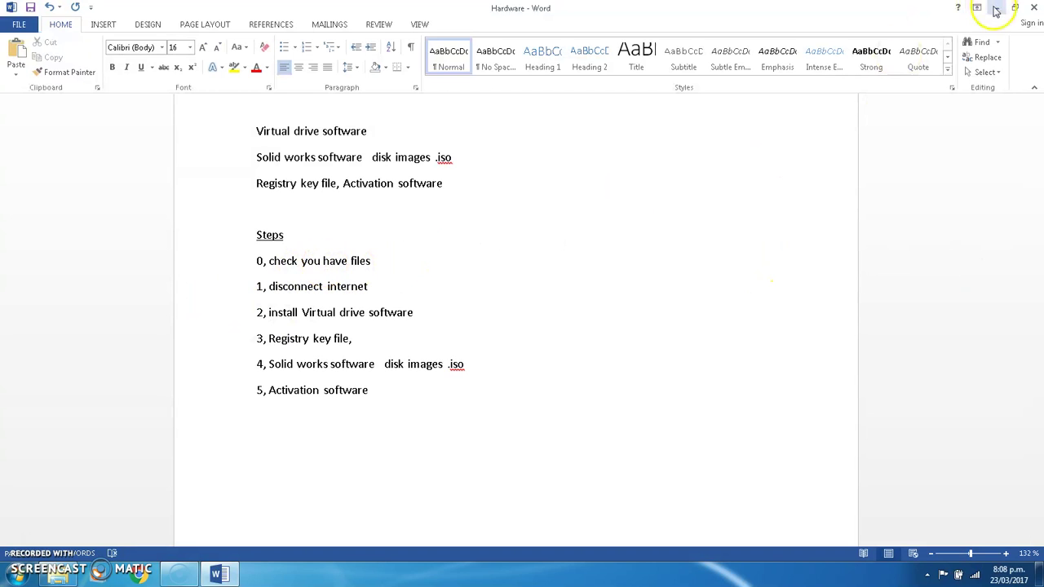
Step: Open the sw 2016 folder on the desktop and inspect the contents of its "step 1 install virtual clone drive" subfolder
click(996, 9)
double_click(318, 209)
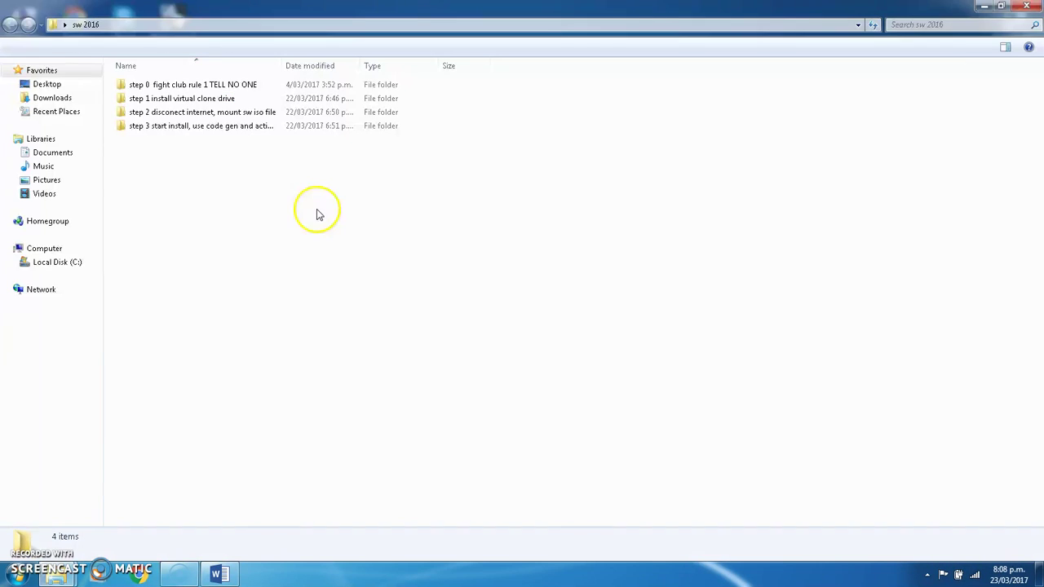
click(204, 105)
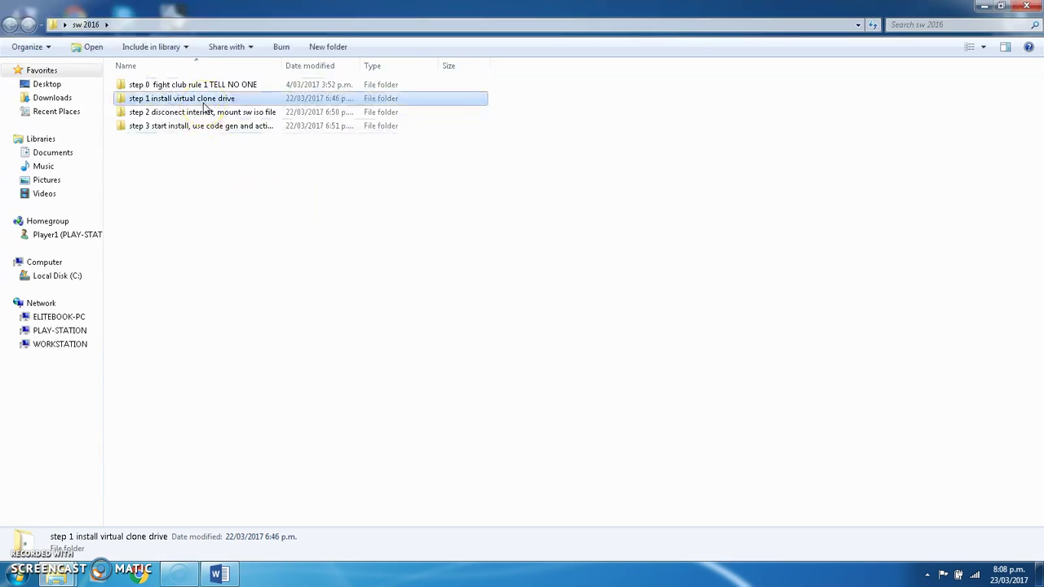
double_click(204, 104)
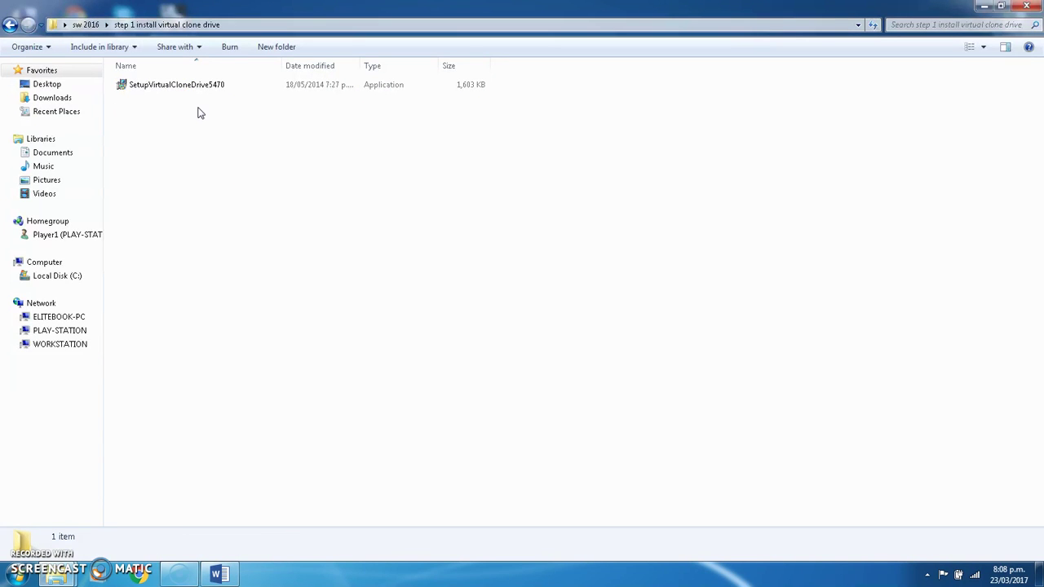
key(BackSpace)
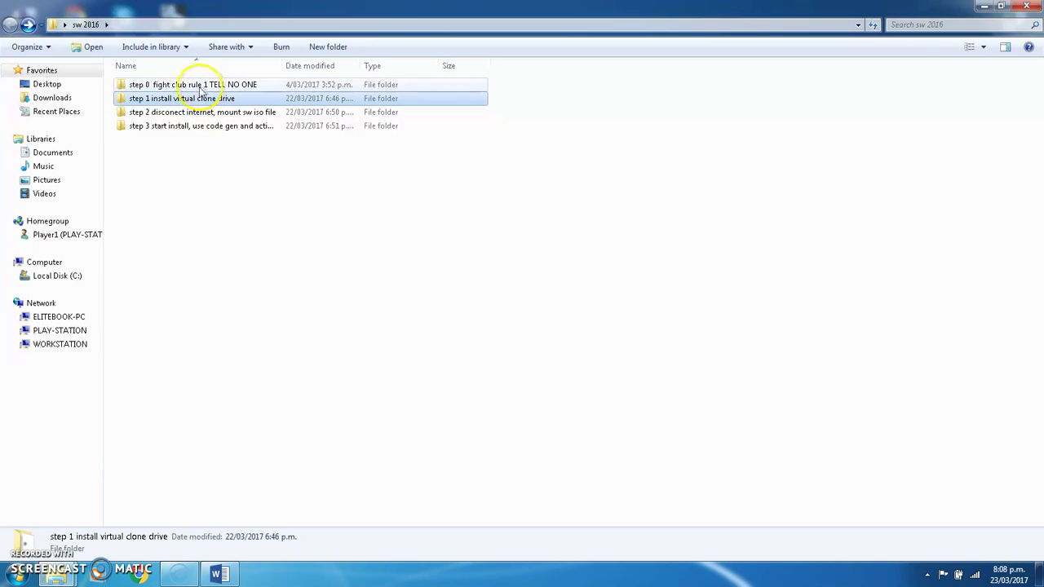
double_click(203, 102)
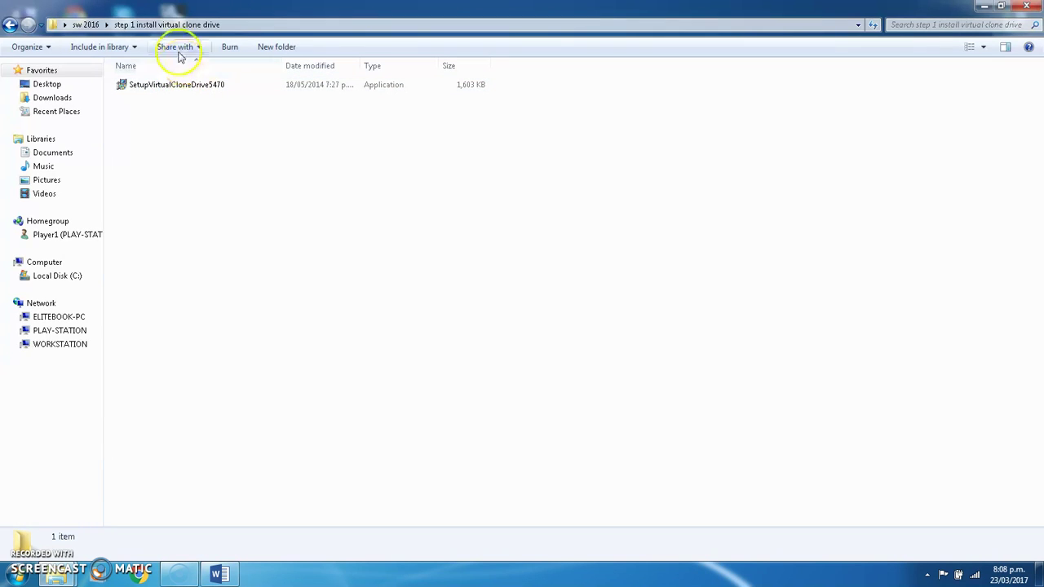
key(BackSpace)
Step: Inspect the DVD1 and DVD2 disk image files in the step 2 folder, then return to the sw 2016 folder
click(227, 117)
double_click(228, 116)
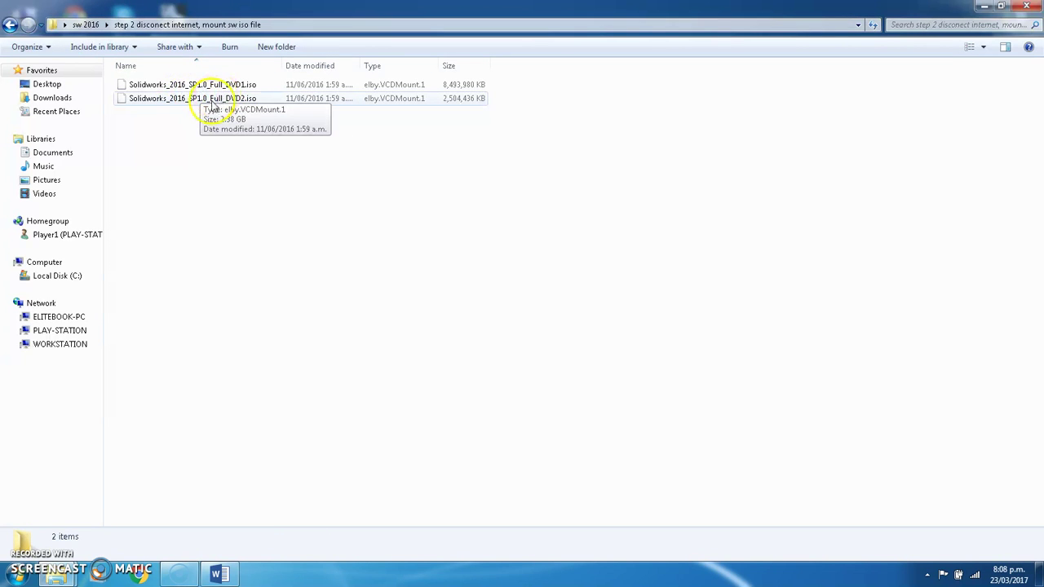
click(167, 90)
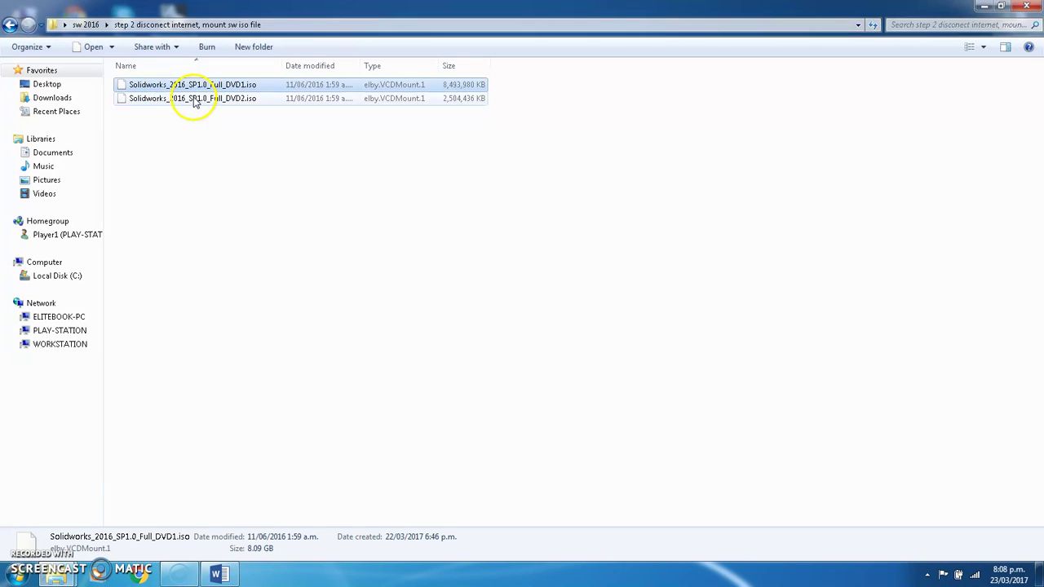
click(194, 99)
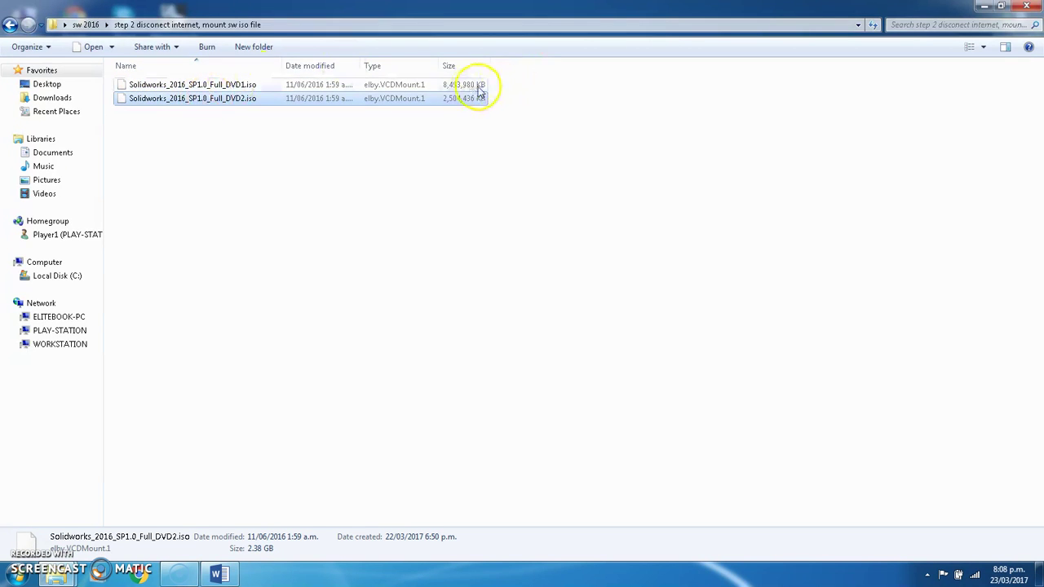
click(257, 143)
key(BackSpace)
Step: Look over the files in the step 3 folder and switch back to the Hardware document in Word
click(207, 130)
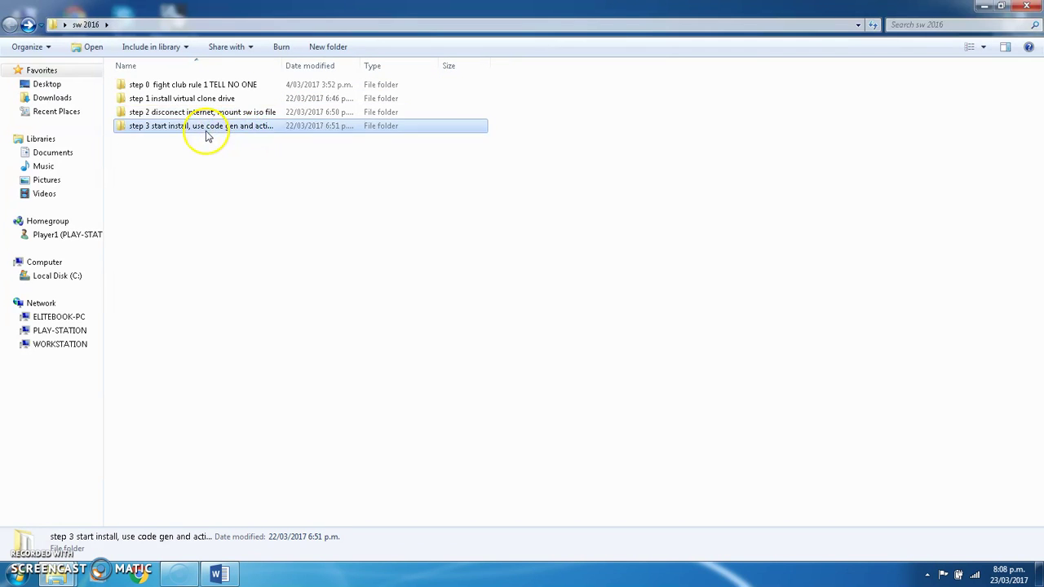
double_click(206, 134)
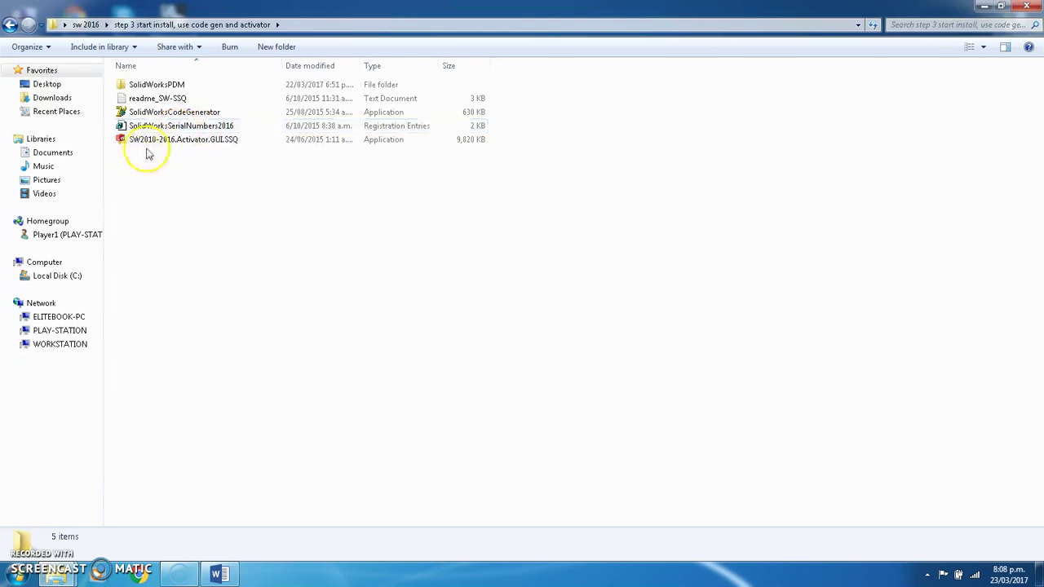
key(BackSpace)
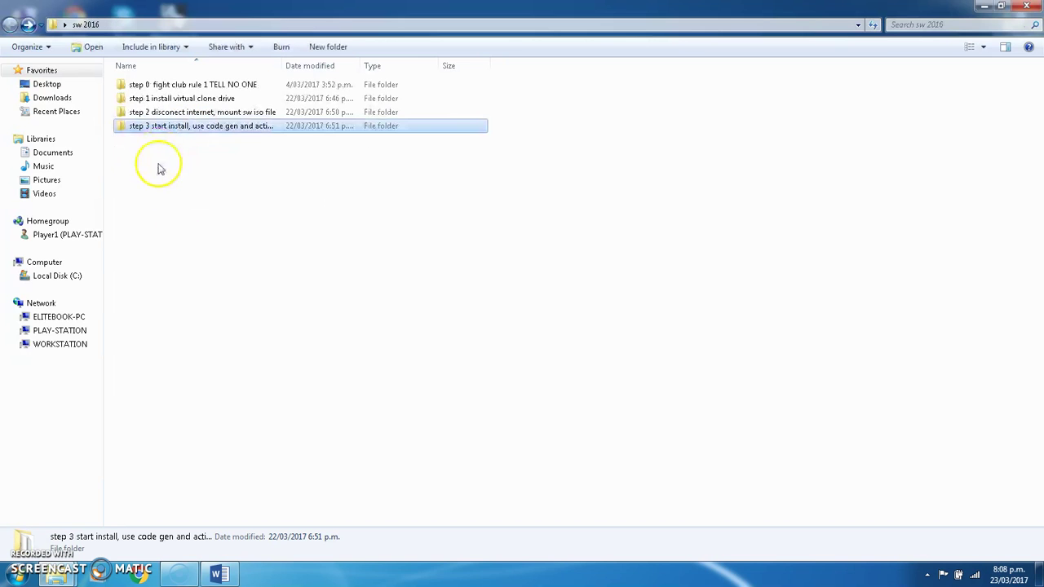
click(983, 6)
click(215, 573)
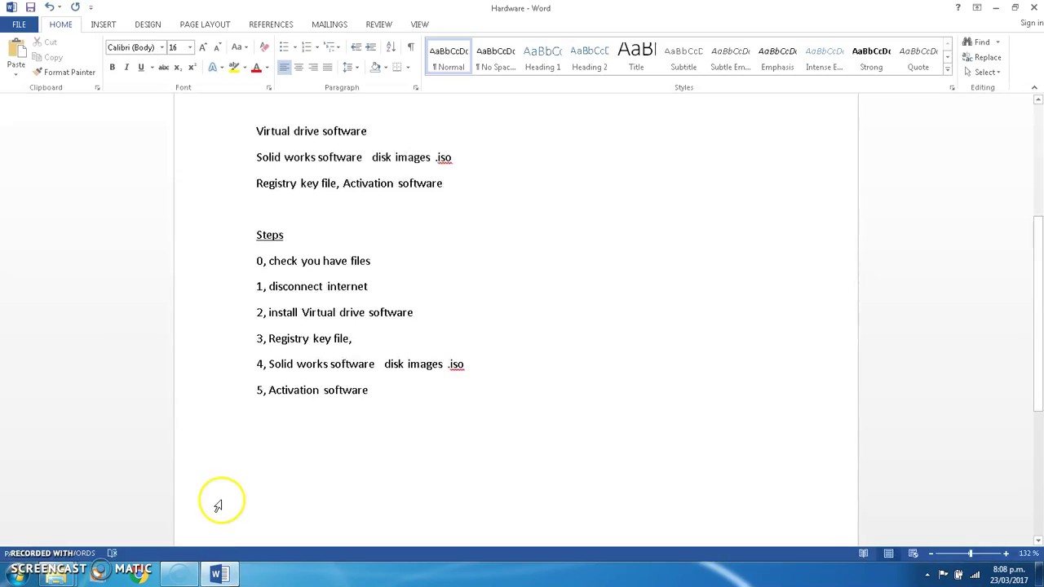
Step: Review the "check you have files" and "disconnect internet" lines in the notes and check the network connection options
click(263, 259)
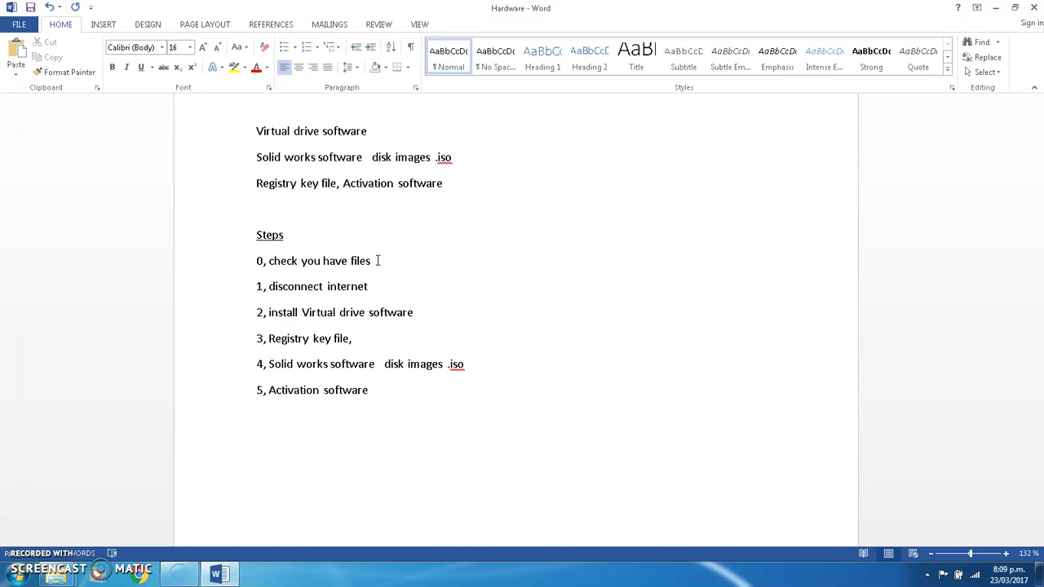
click(387, 238)
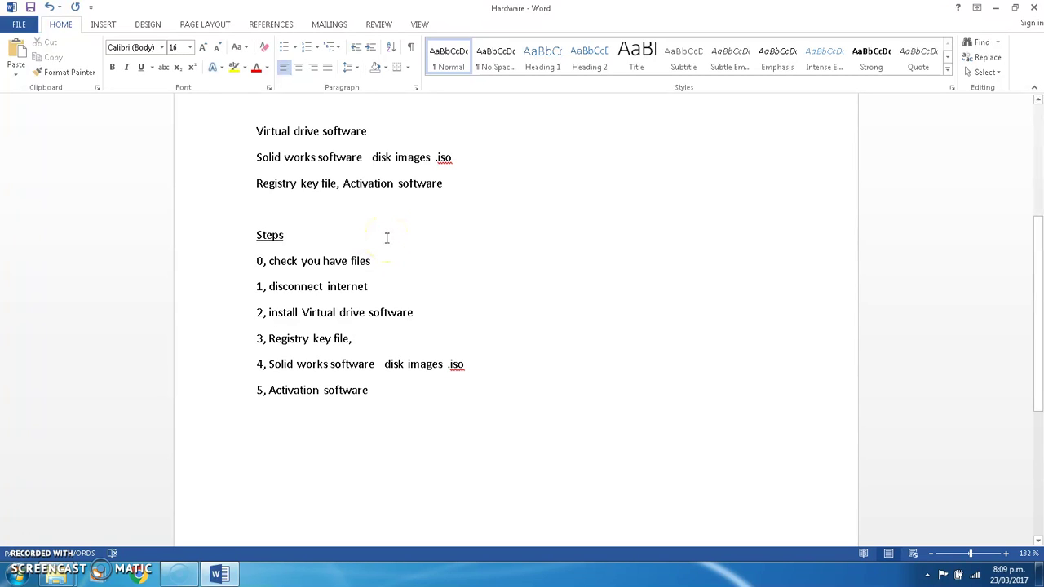
click(473, 199)
right_click(974, 575)
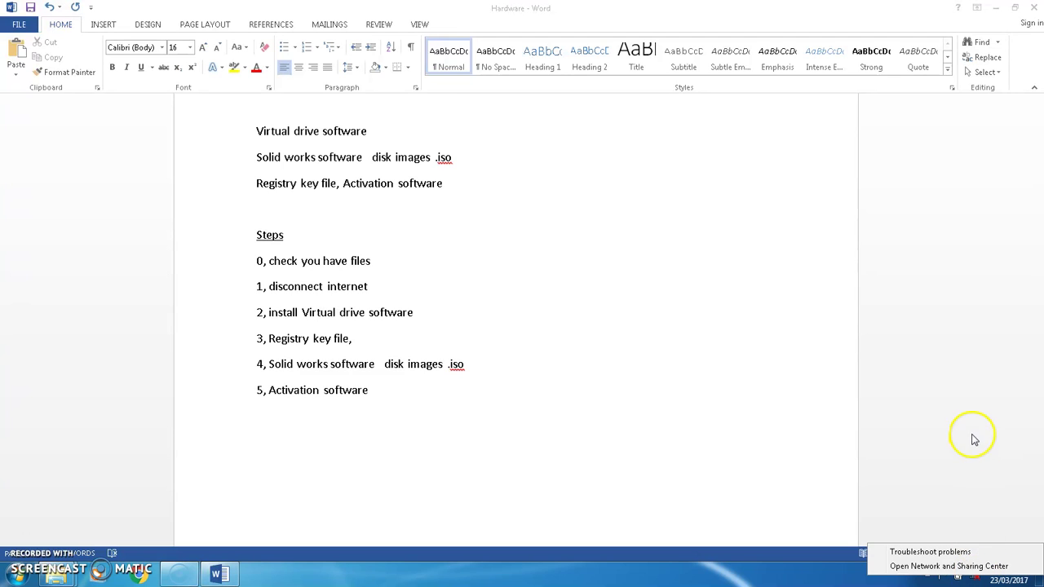
click(699, 454)
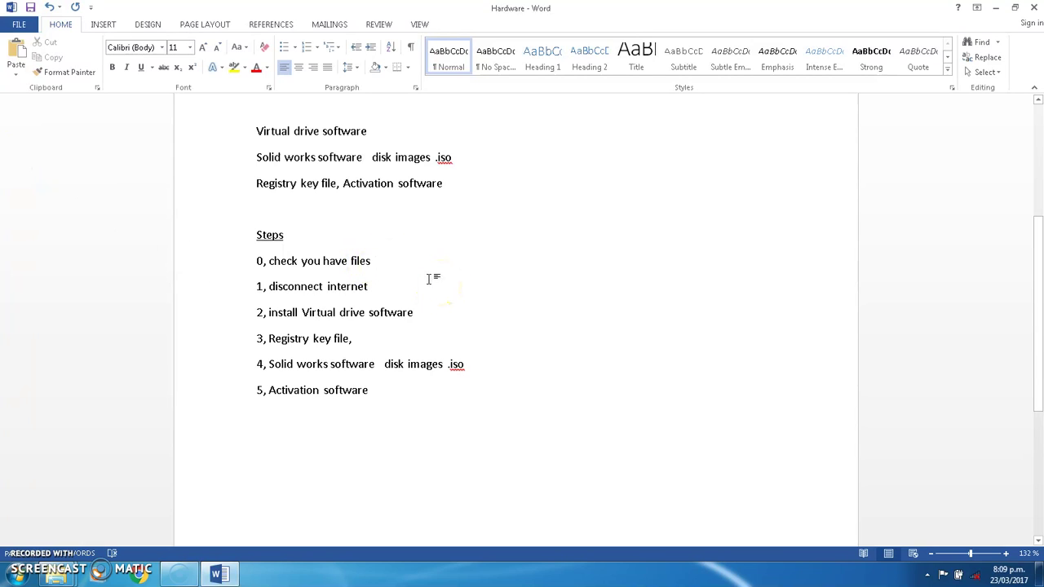
click(413, 289)
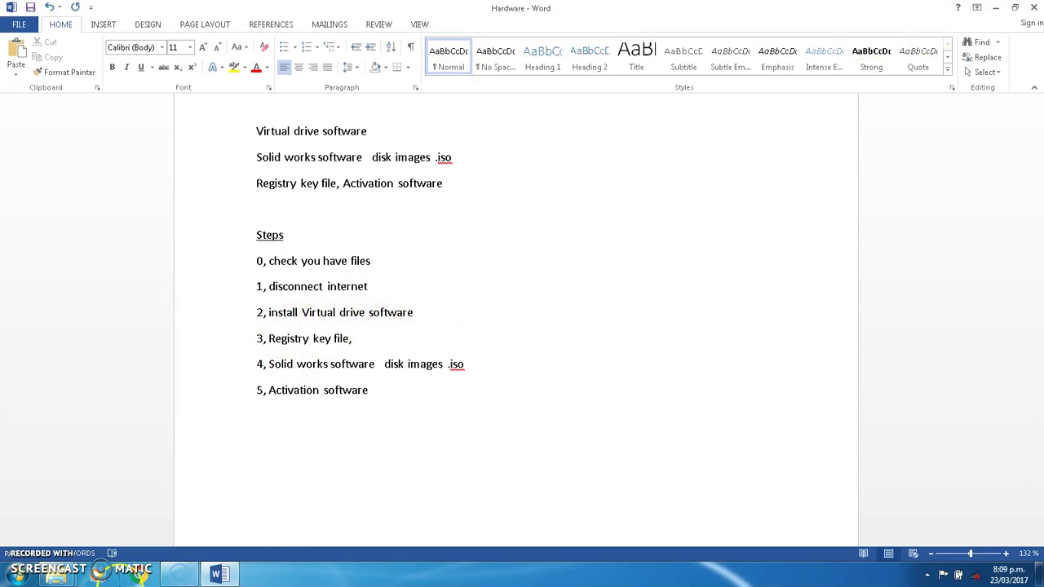
Step: Switch to the sw 2016 folder in Windows Explorer and launch SetupVirtualCloneDrive5470 from the step 1 folder
mouse_move(55, 574)
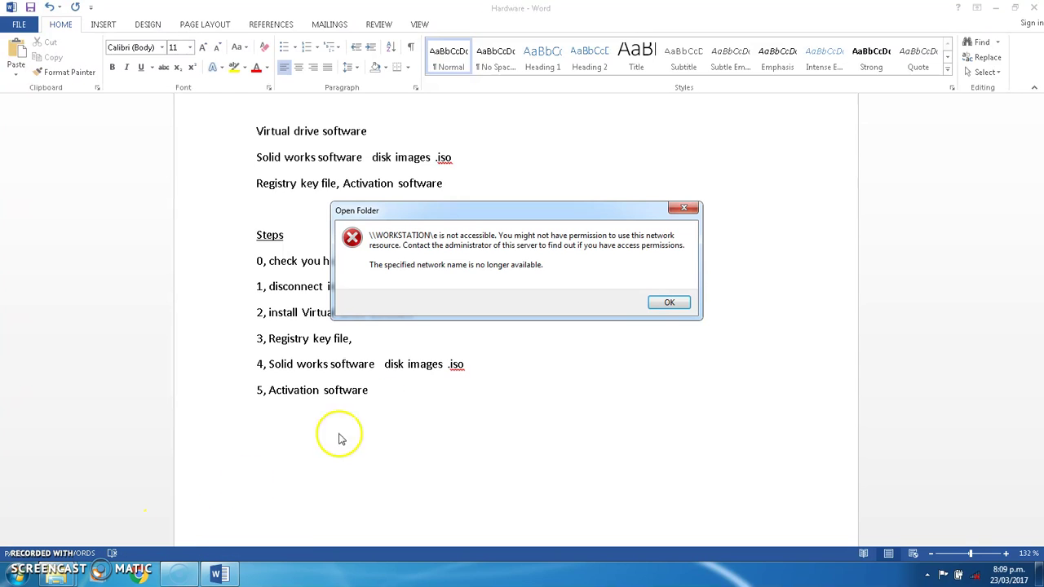
click(674, 302)
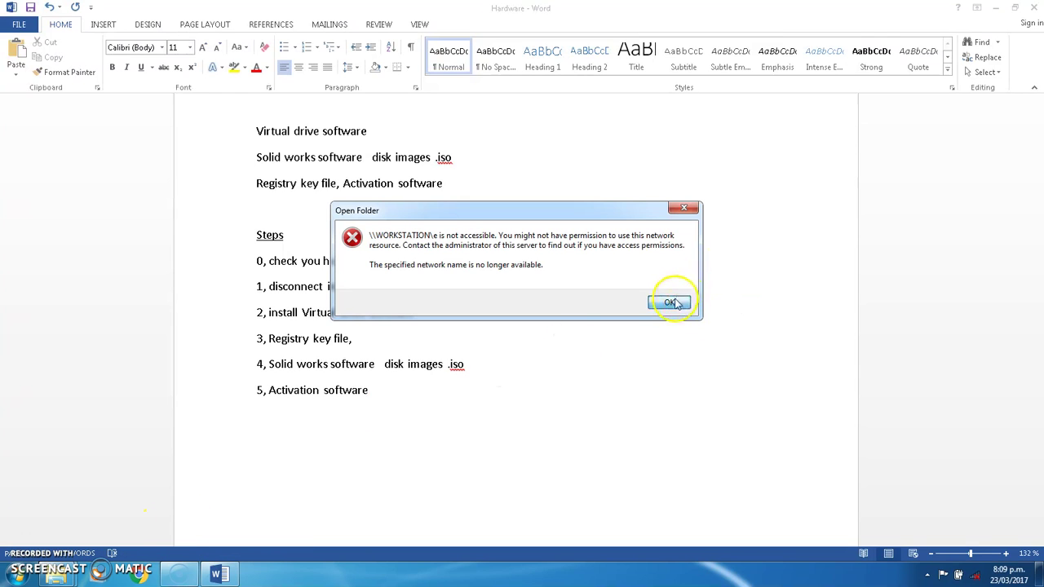
click(995, 8)
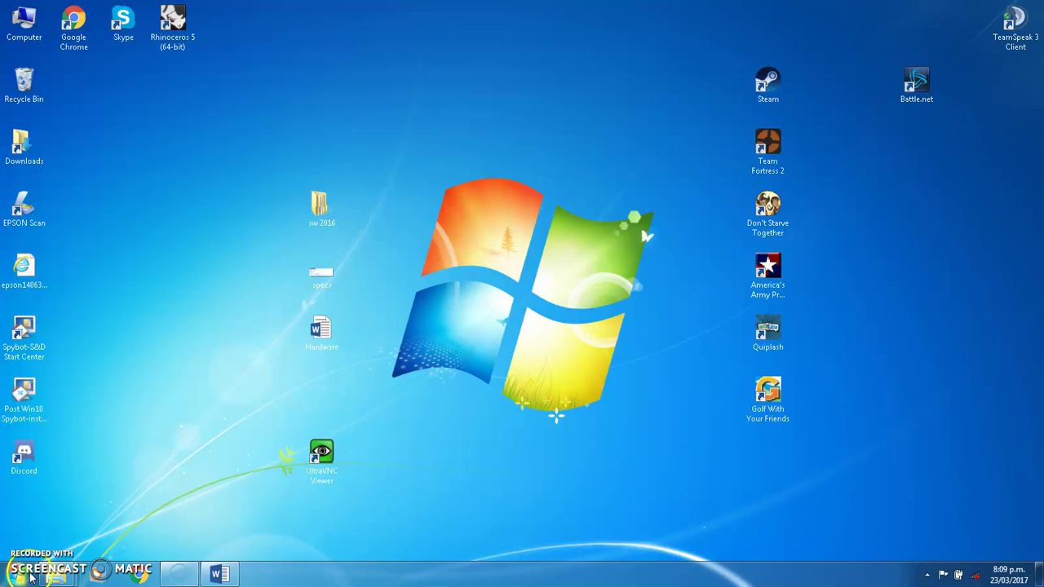
mouse_move(55, 575)
click(178, 534)
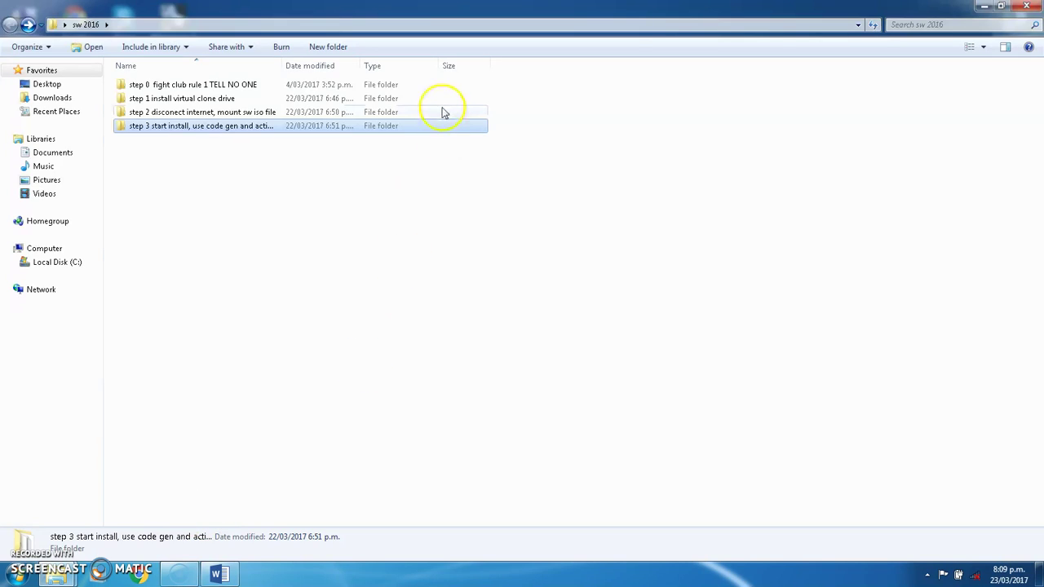
double_click(213, 98)
click(210, 86)
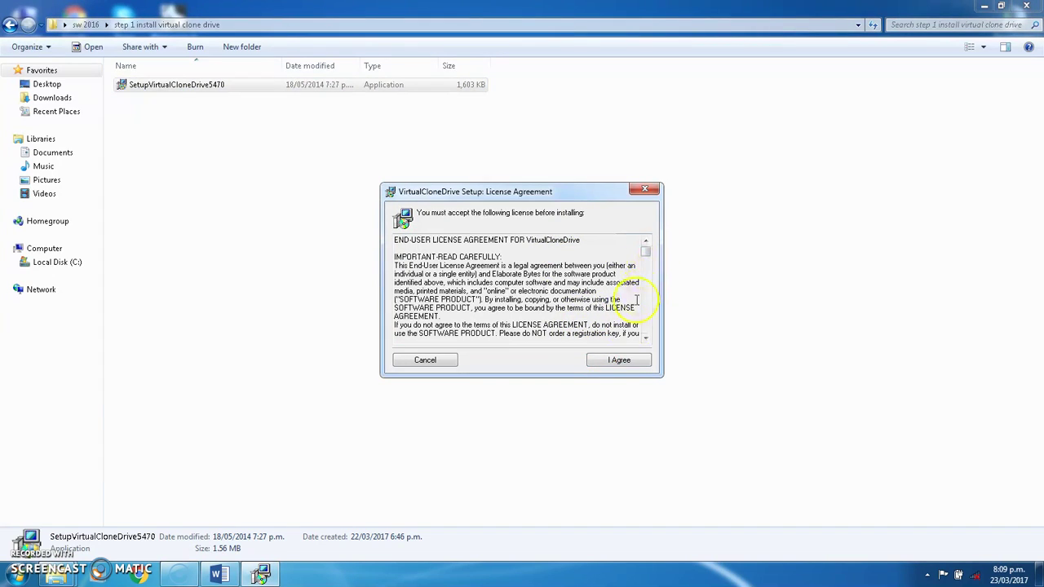
Step: Accept the VirtualCloneDrive license, complete a Full installation with the default components, and return to the sw 2016 folder
click(620, 361)
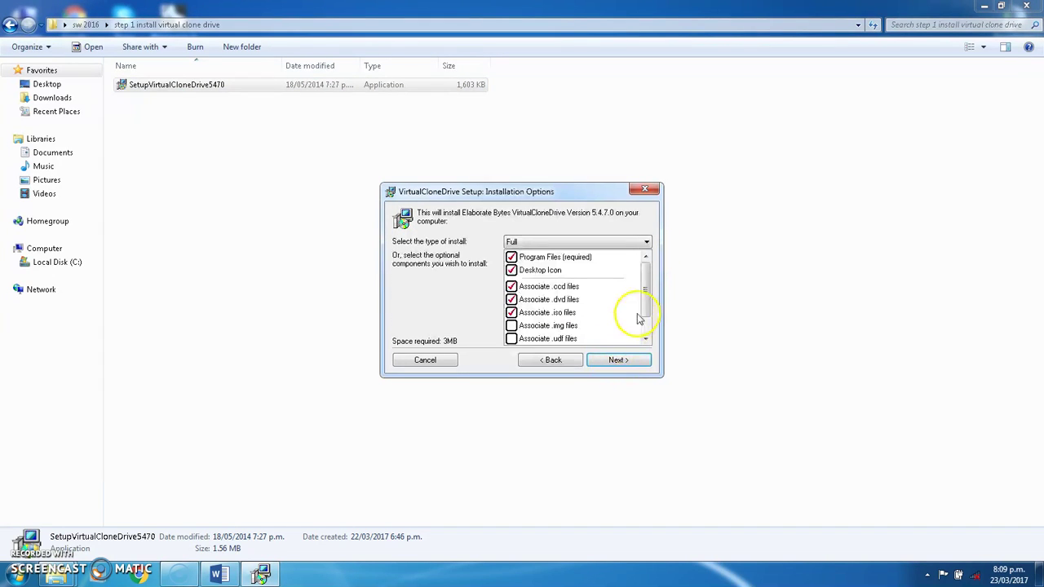
scroll(646, 300, down, 1)
scroll(646, 300, up, 1)
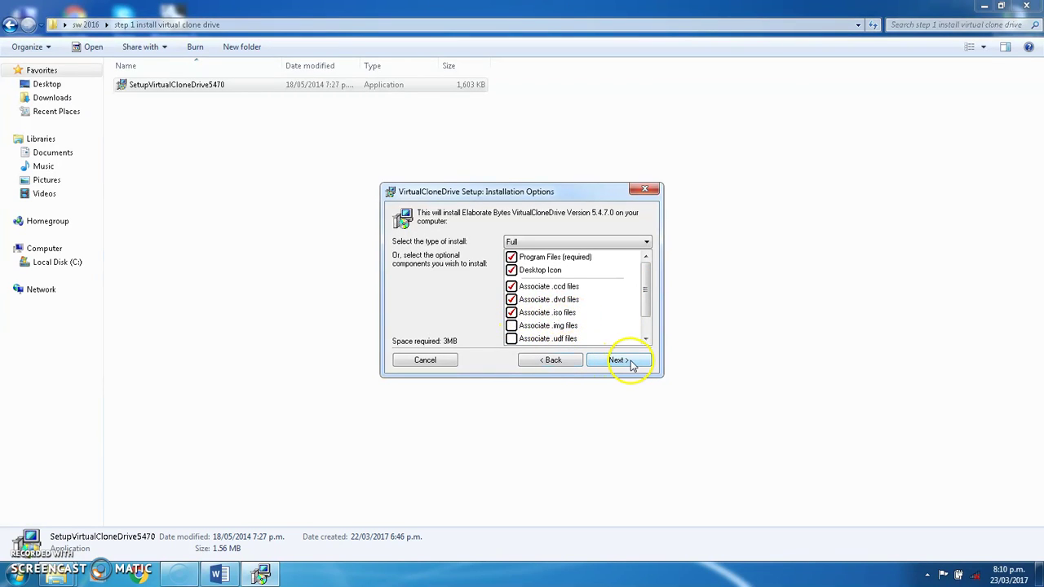
click(620, 360)
click(620, 361)
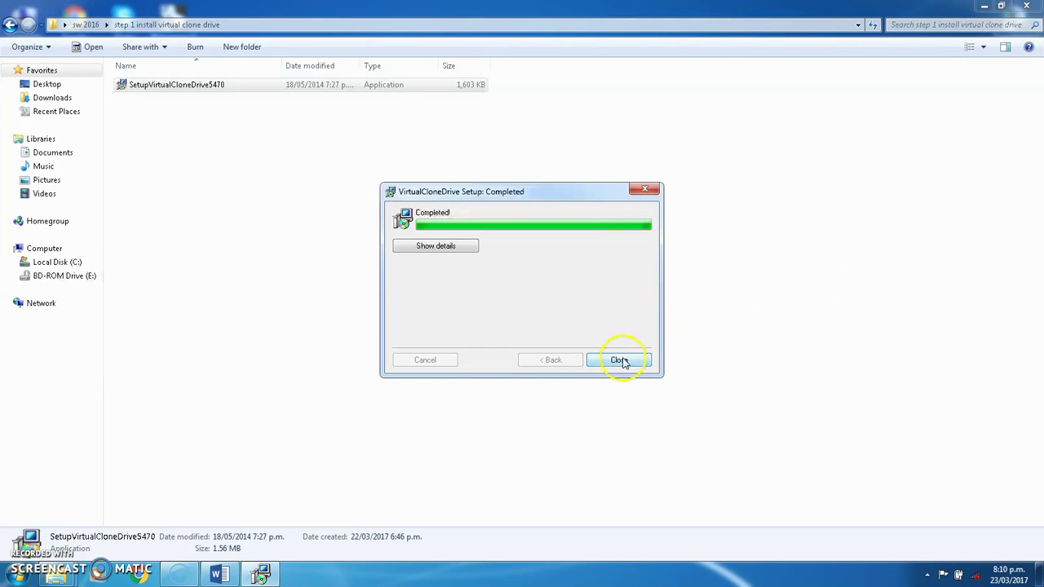
click(619, 360)
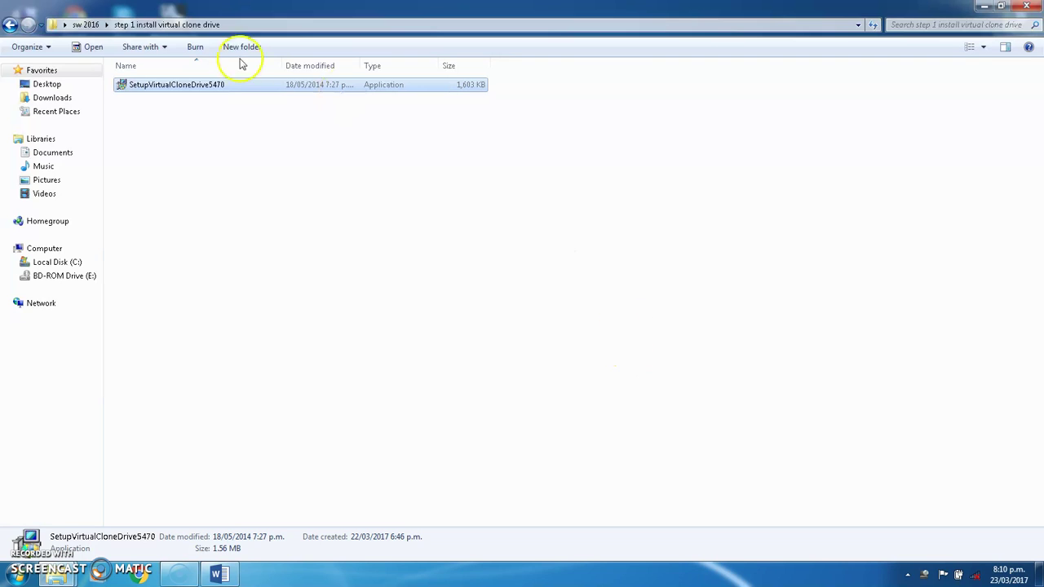
click(84, 25)
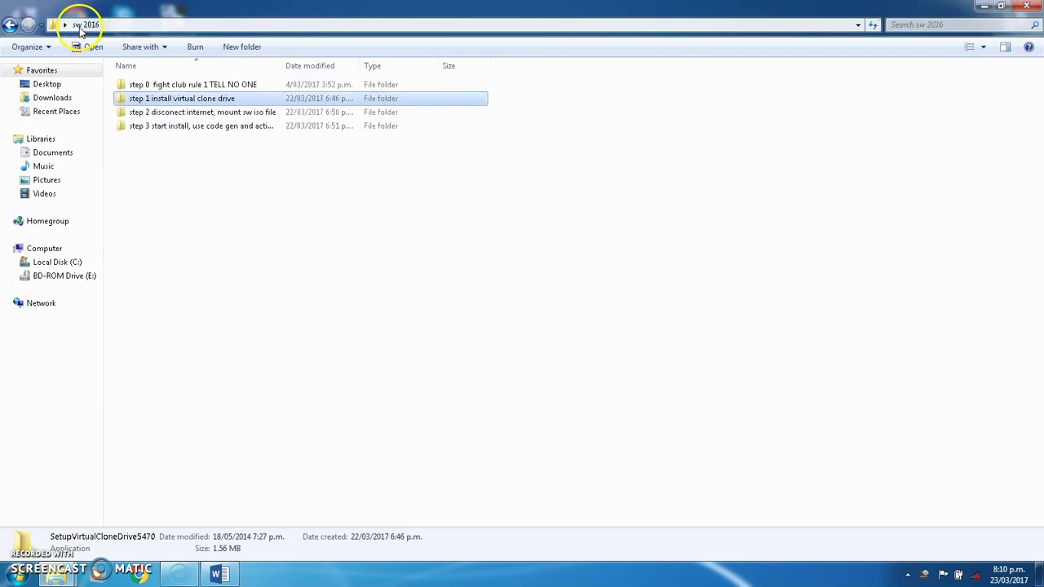
Step: In the Word notes, reword line 4 to "mount Solid works software disk images .iso and install"
click(220, 575)
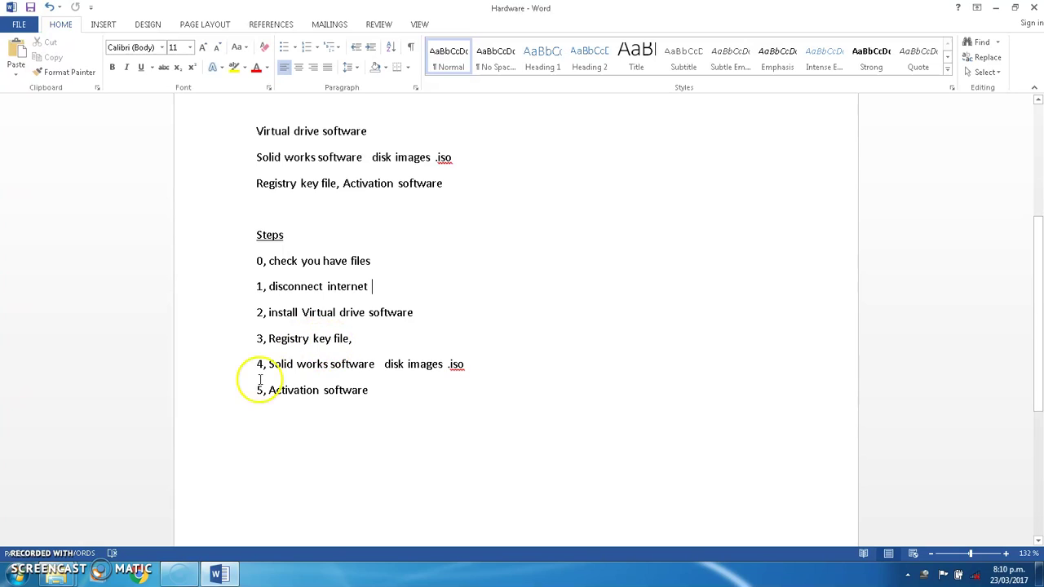
click(269, 366)
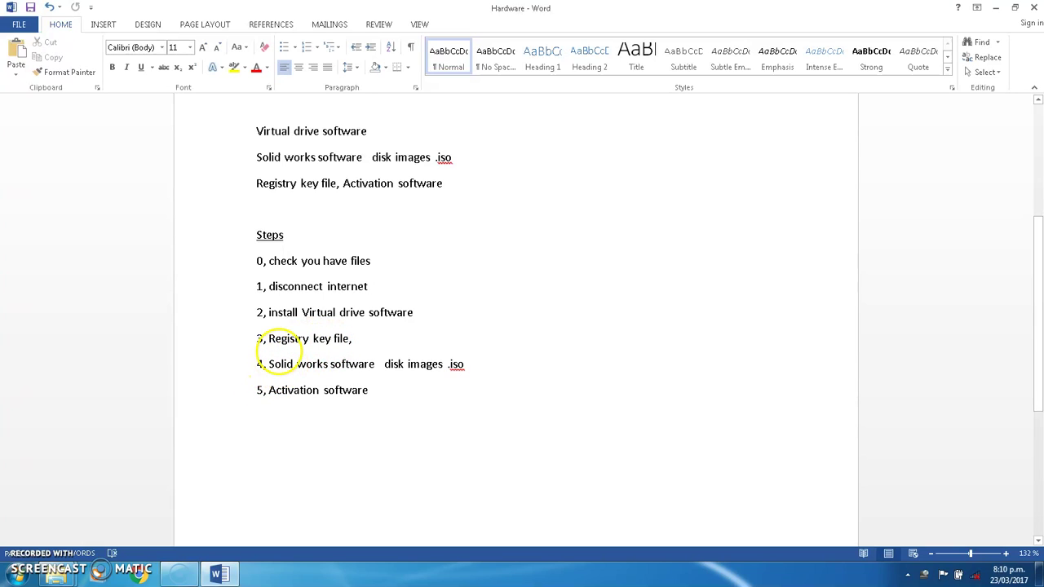
text(mount)
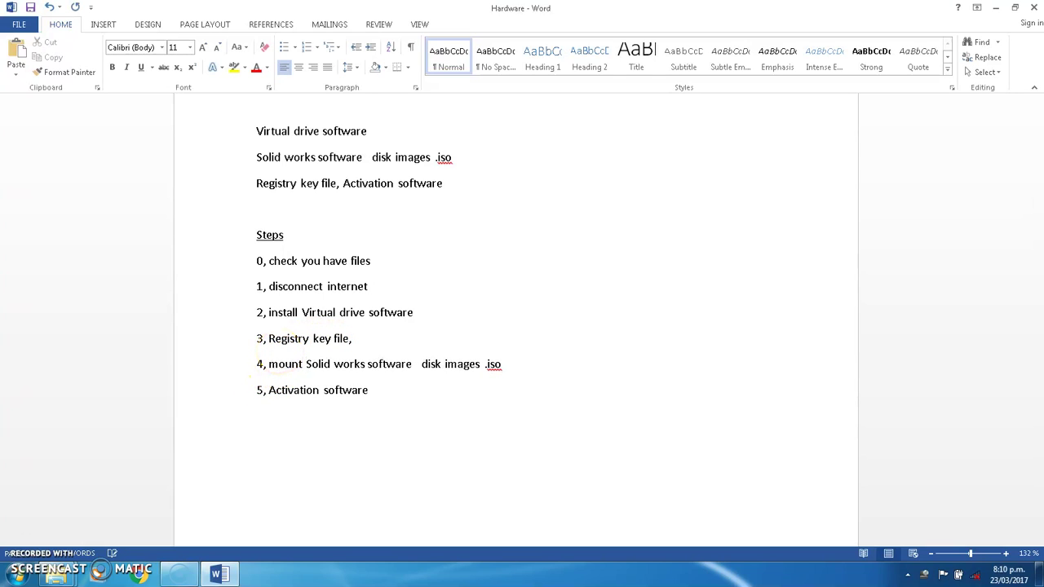
click(510, 364)
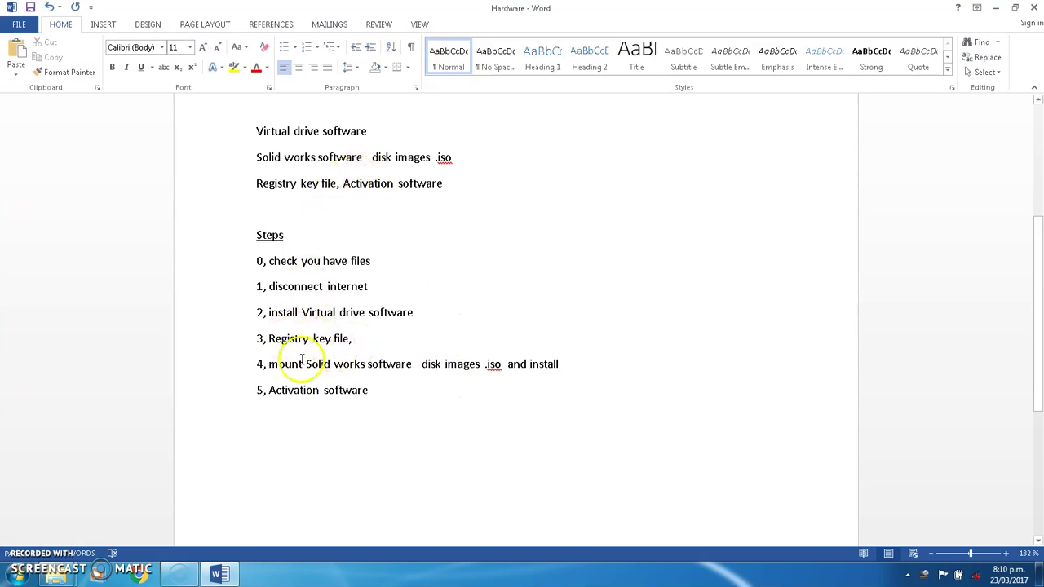
Step: Switch to the sw 2016 folder, open the step 3 folder, and merge SolidWorksSerialNumbers2016 into the registry
click(57, 574)
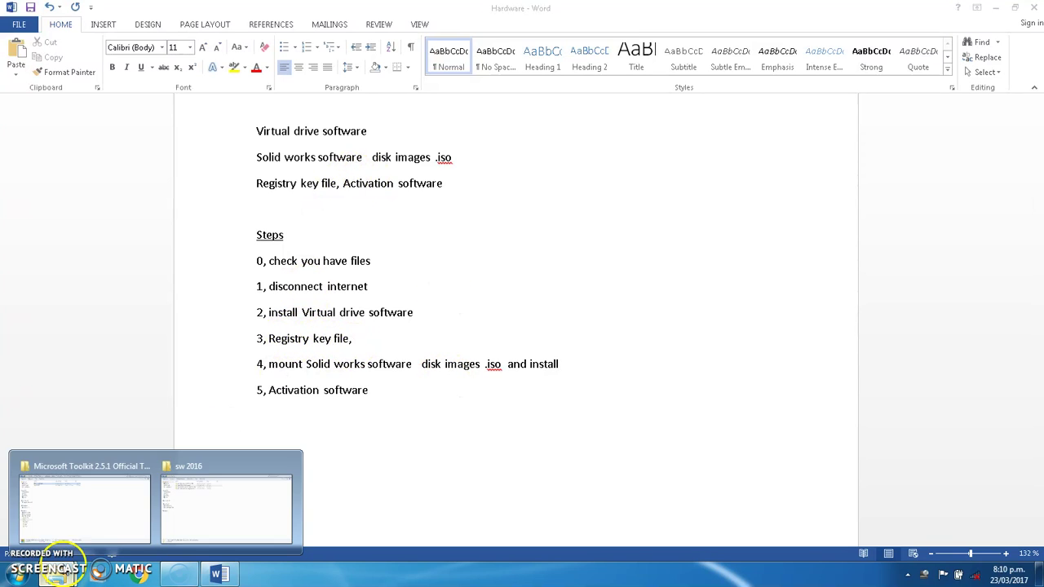
click(196, 485)
double_click(153, 128)
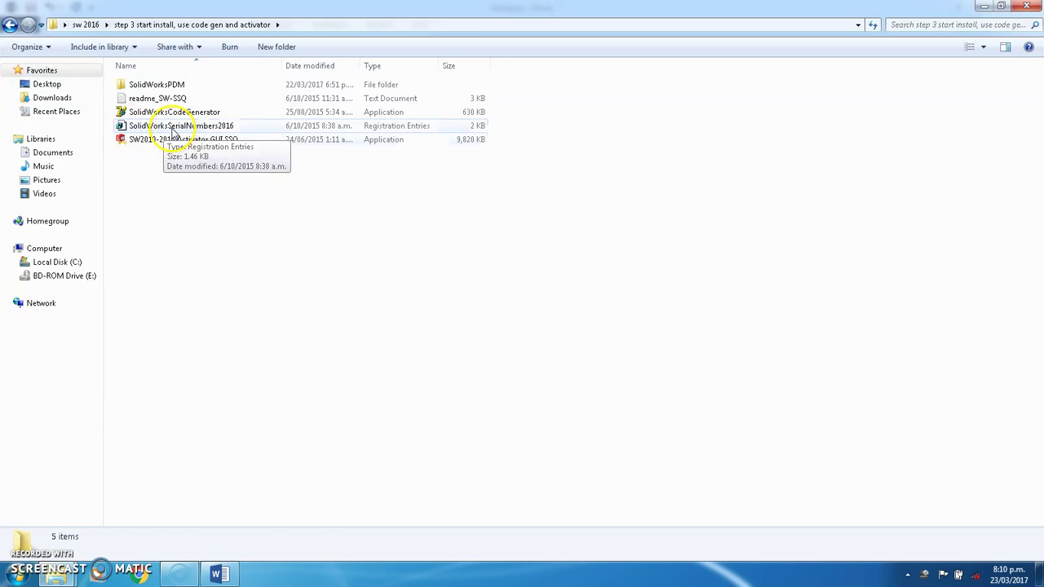
right_click(173, 130)
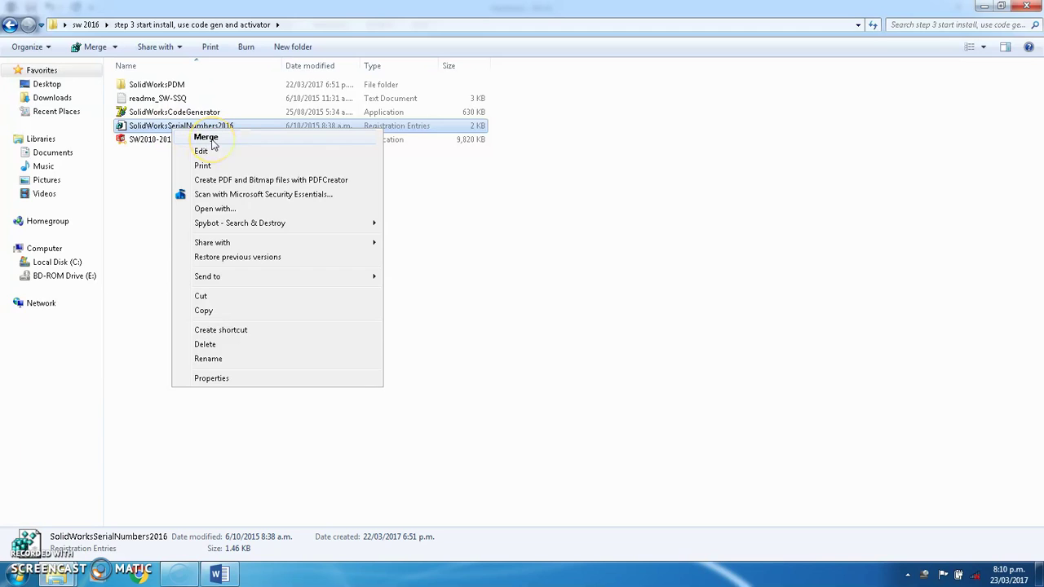
click(209, 137)
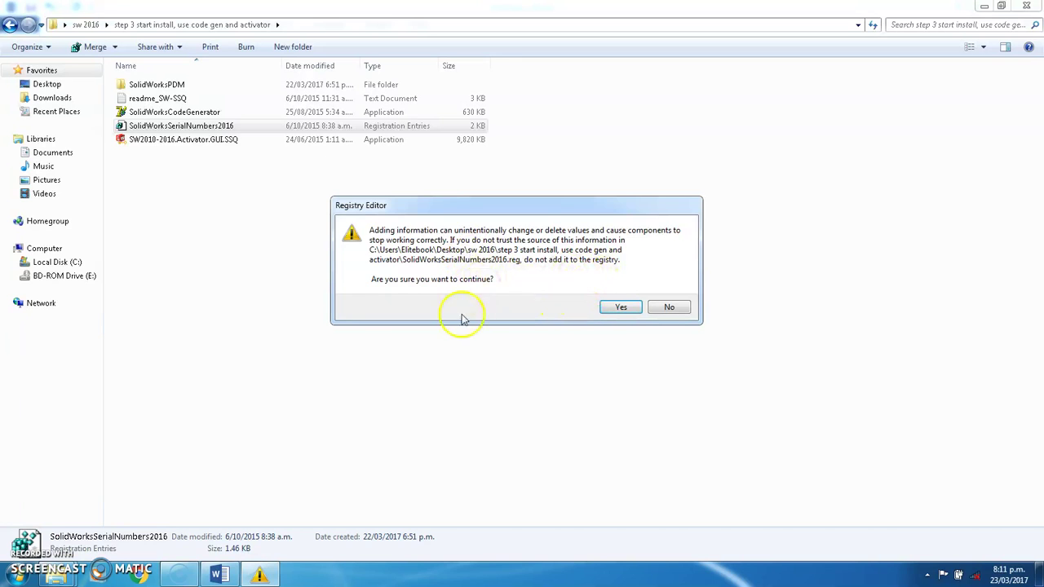
click(618, 308)
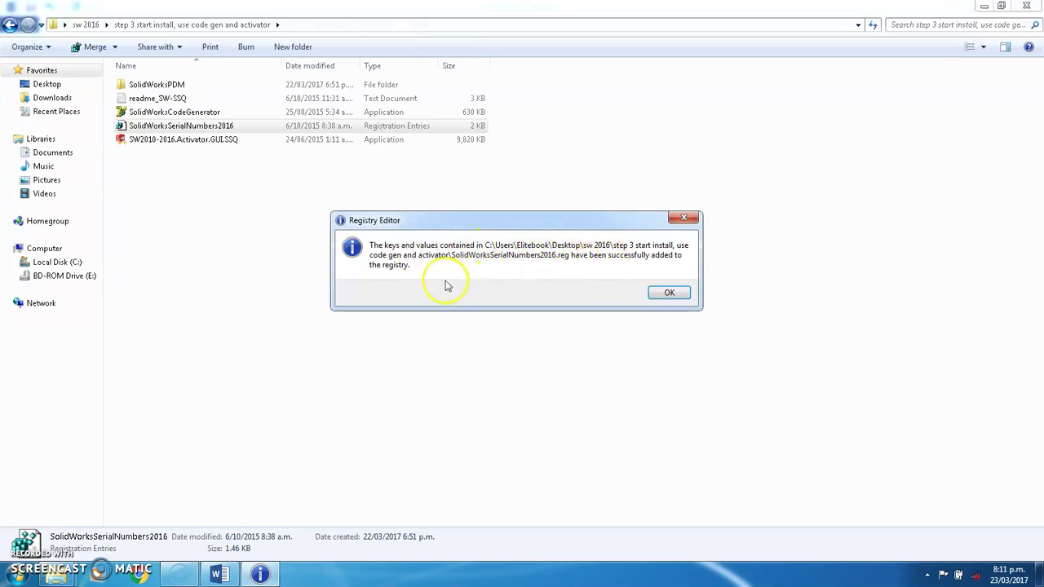
click(664, 295)
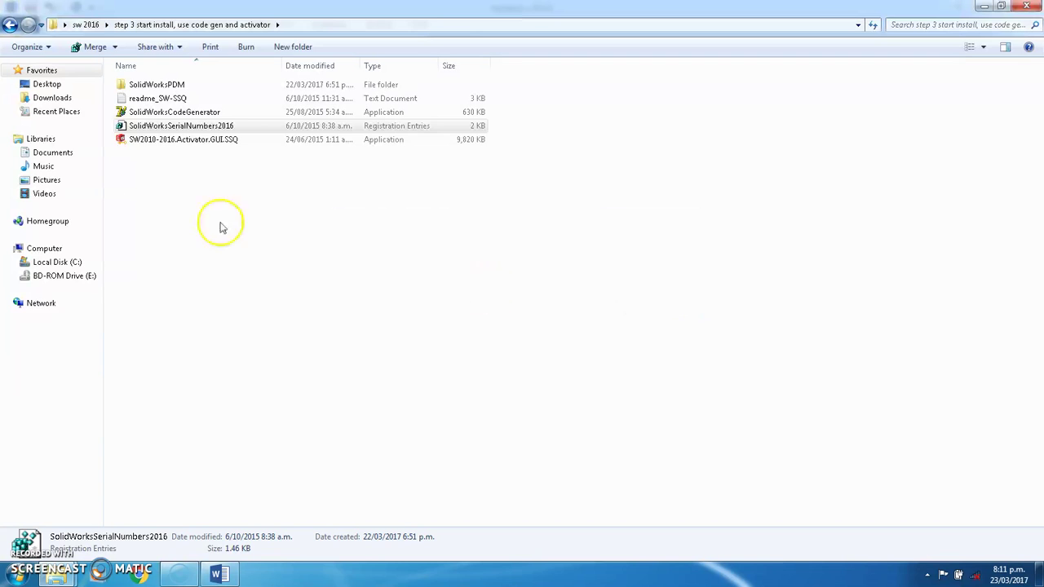
Step: Open the SolidWorksSerialNumbers2016 registry file as text, review its entries, and close it
right_click(133, 129)
click(155, 149)
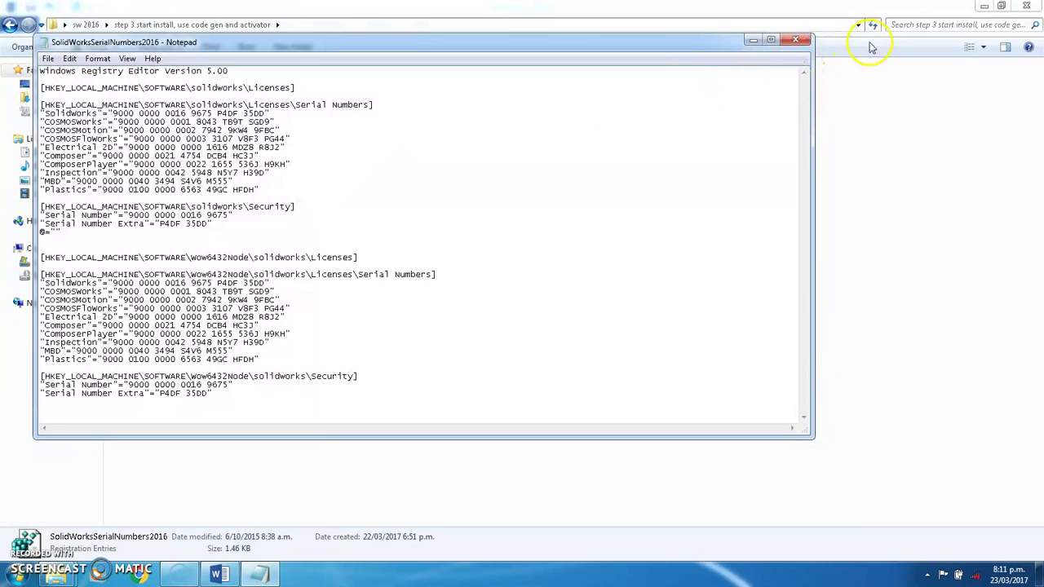
click(801, 42)
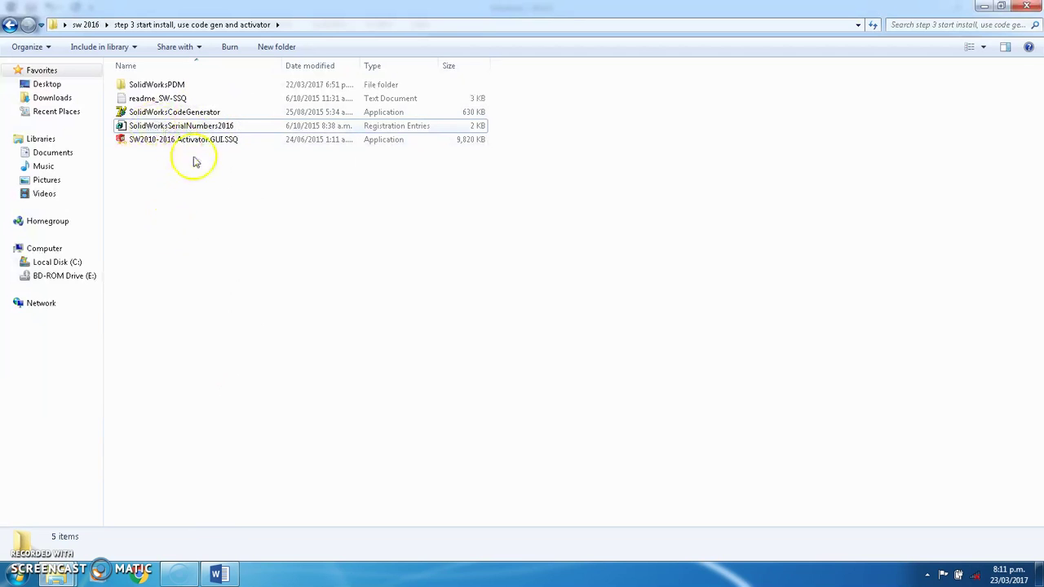
Step: Check the next step in the Word notes and open Computer to view the available drives
click(216, 574)
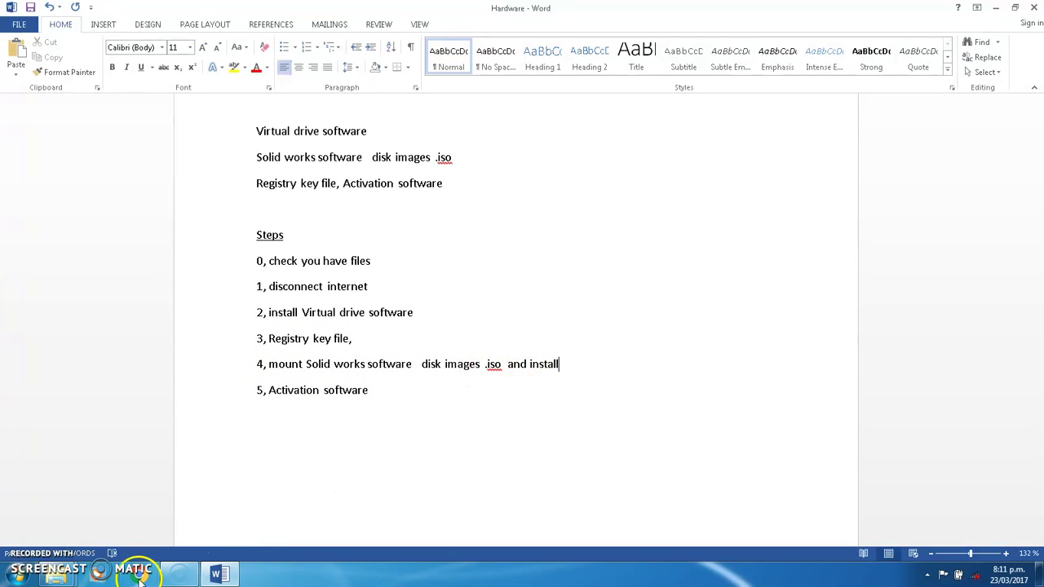
click(18, 578)
click(211, 390)
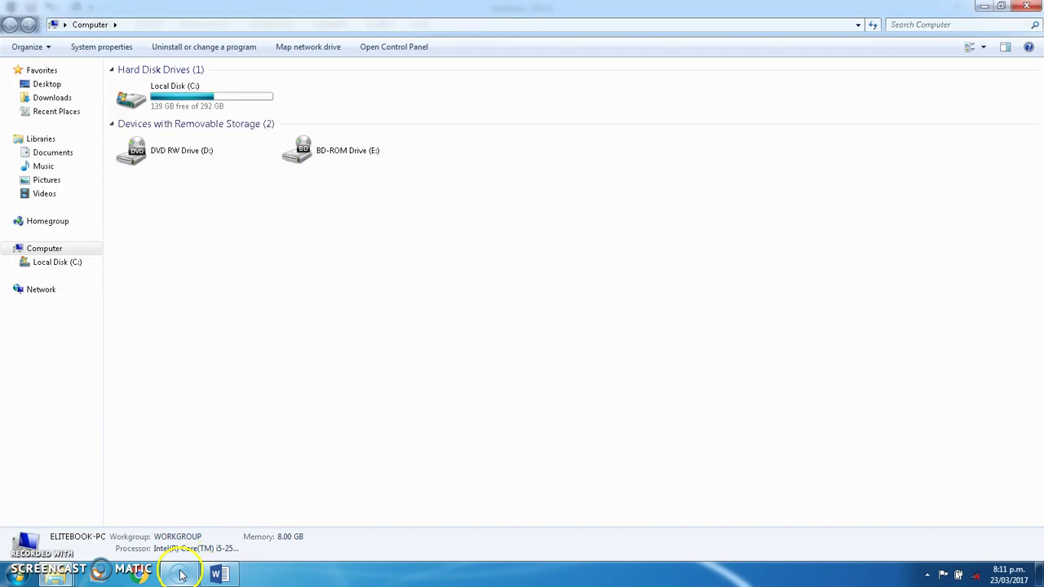
Step: Mount Solidworks_2016_SP1.0_Full_DVD1 from the step 2 folder on Virtual CloneDrive E: and open the disc's files
mouse_move(53, 579)
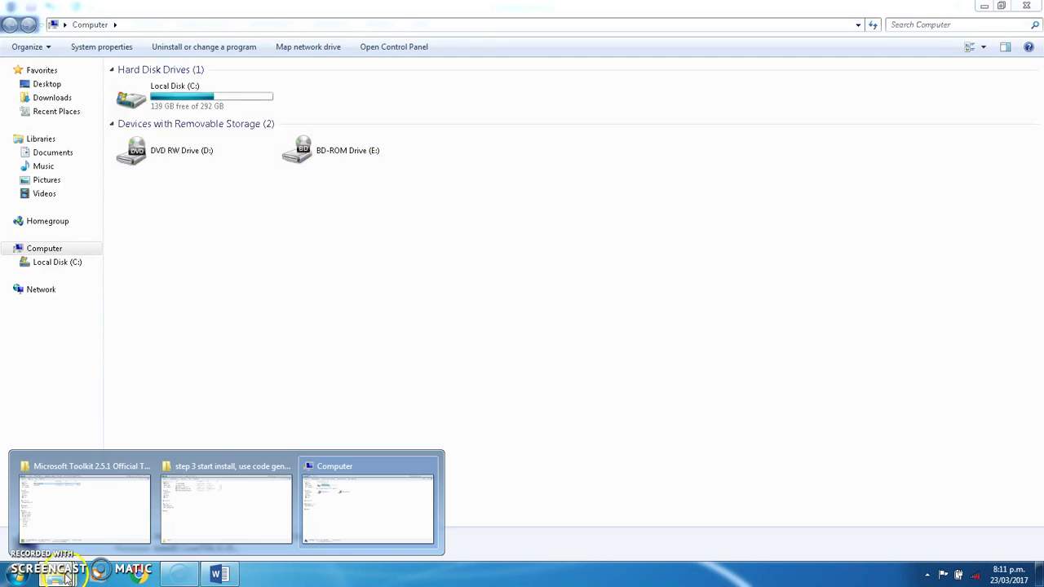
click(199, 498)
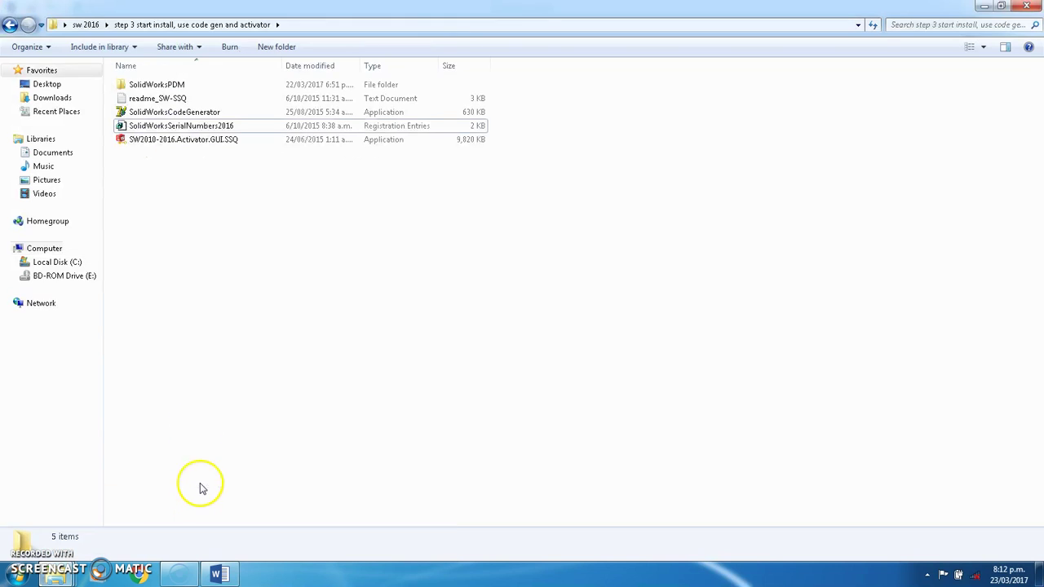
click(92, 25)
double_click(198, 115)
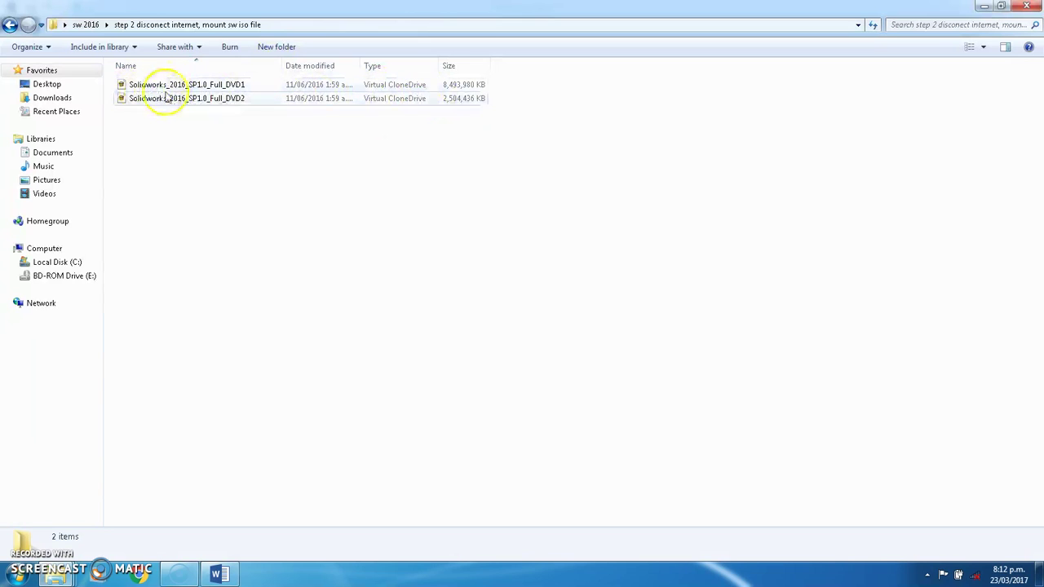
right_click(239, 86)
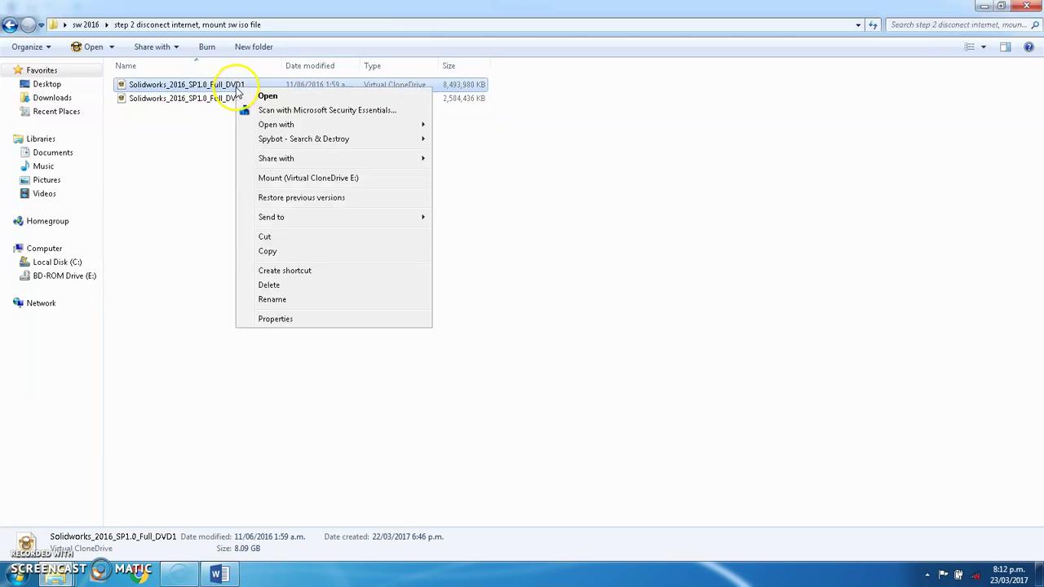
click(329, 181)
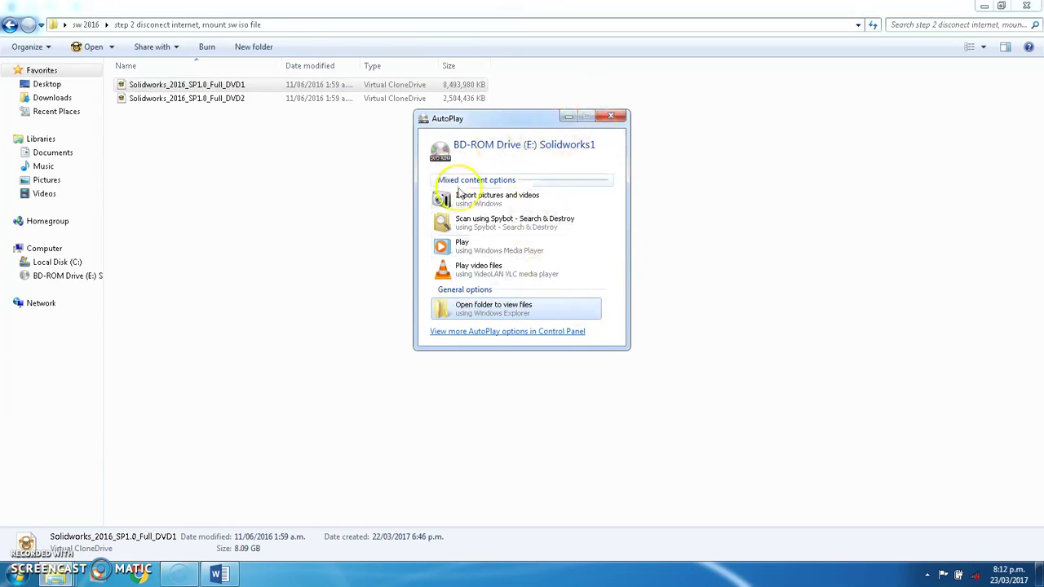
click(489, 309)
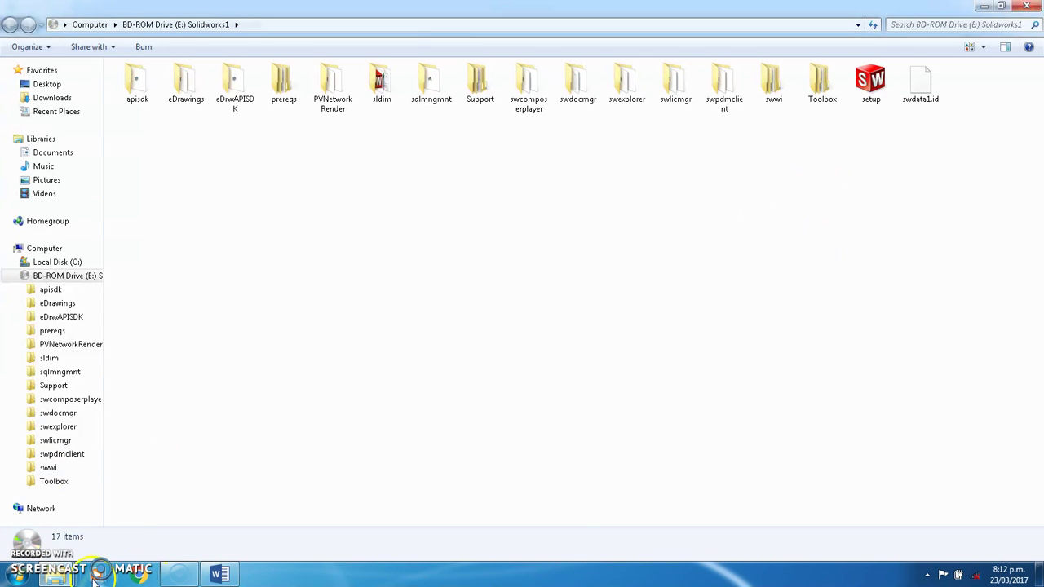
Step: Open BD-ROM Drive (E:) Solidworks1 from Computer, launch setup, and bring the Installation Manager window forward
mouse_move(65, 579)
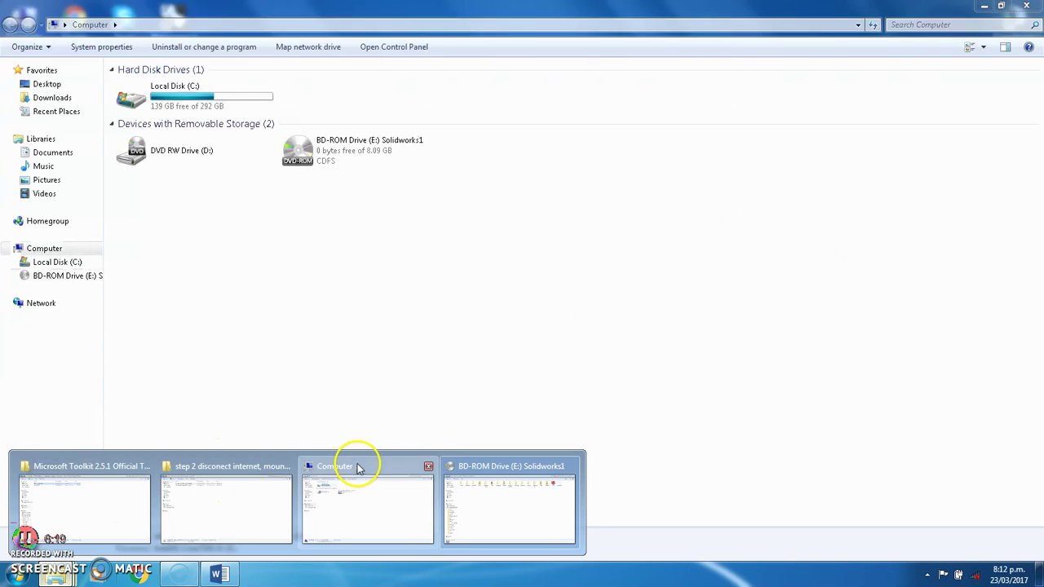
click(352, 471)
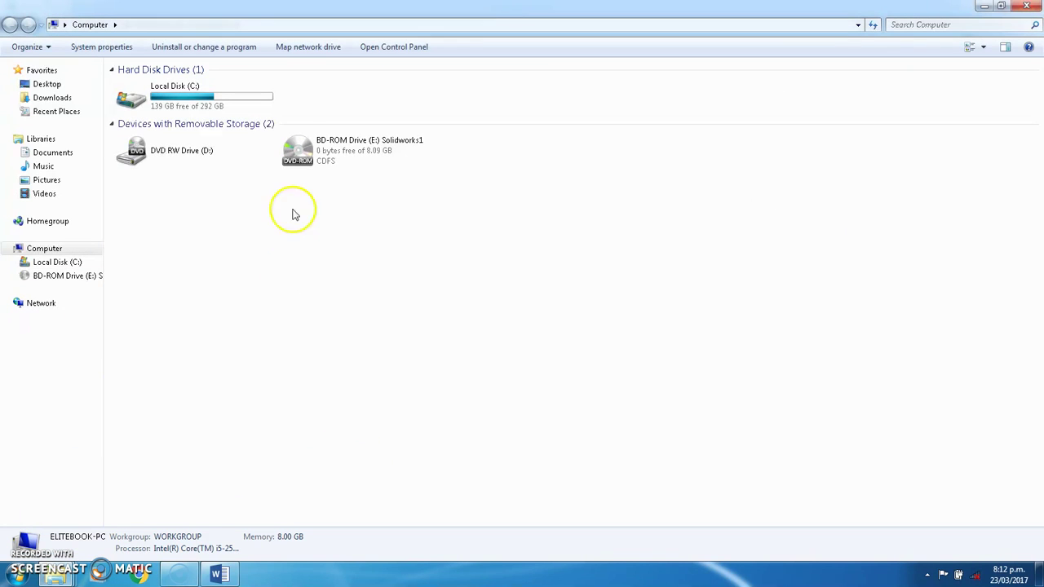
double_click(324, 156)
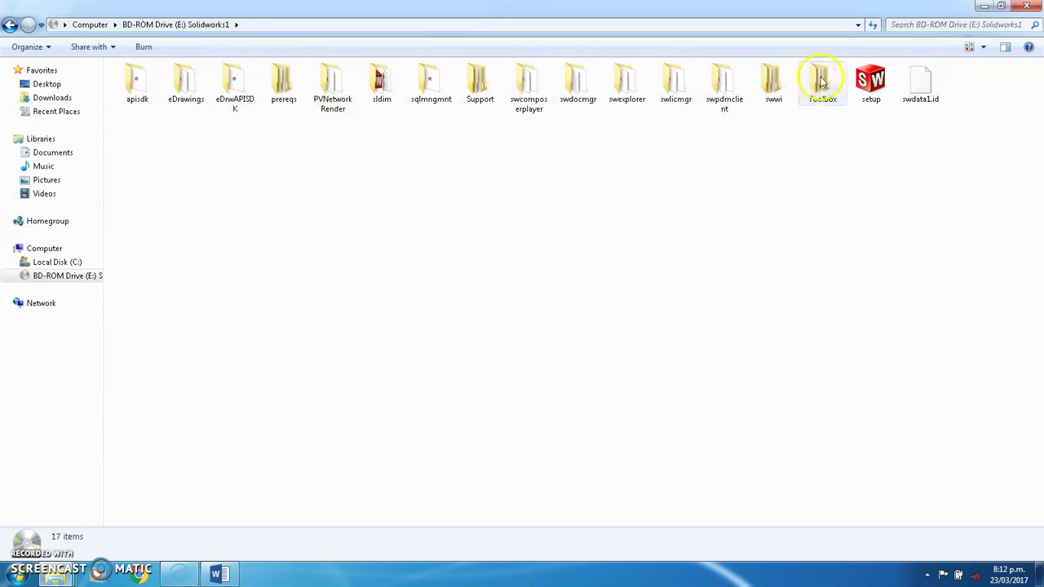
click(881, 79)
double_click(879, 79)
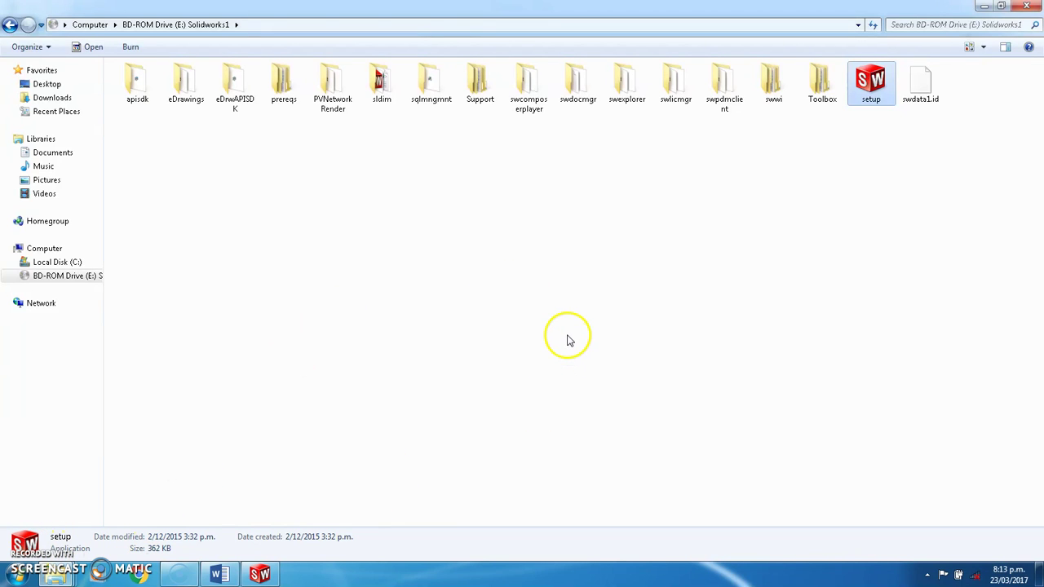
mouse_move(259, 574)
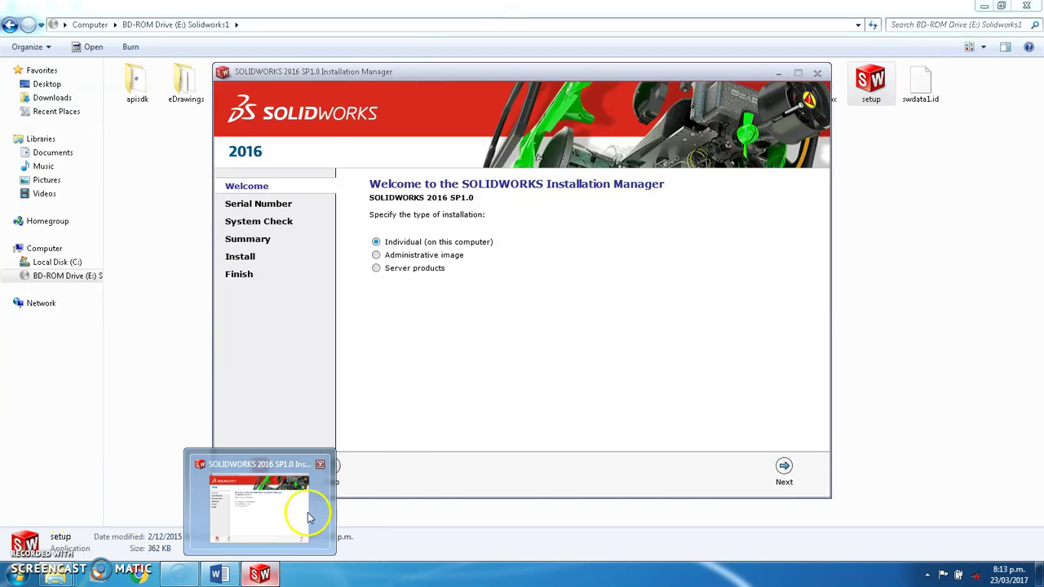
click(259, 574)
click(260, 575)
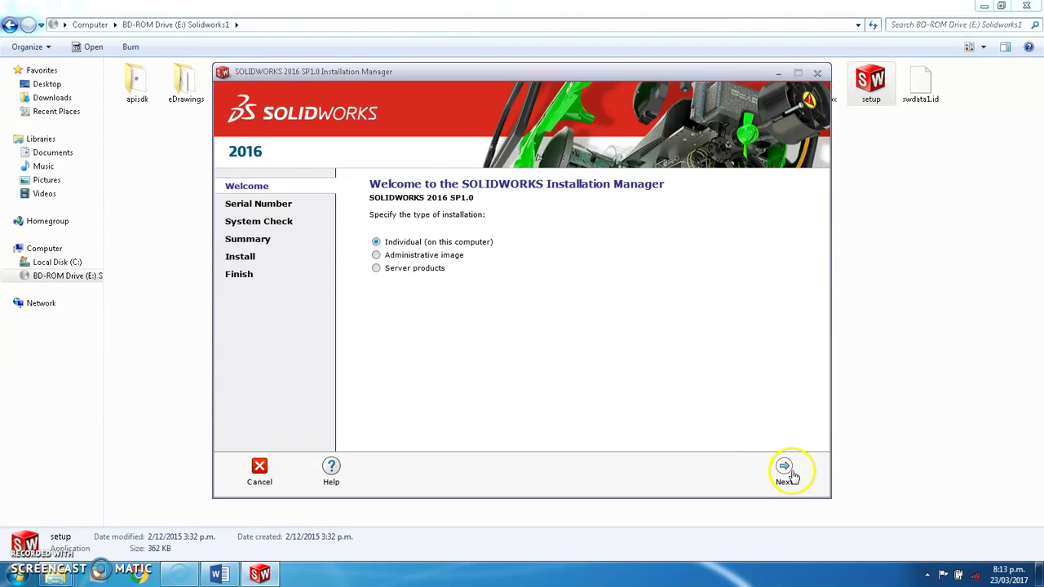
Step: Continue with the Individual installation, keep the prefilled product serial numbers, and proceed to the summary without a server connection
click(785, 470)
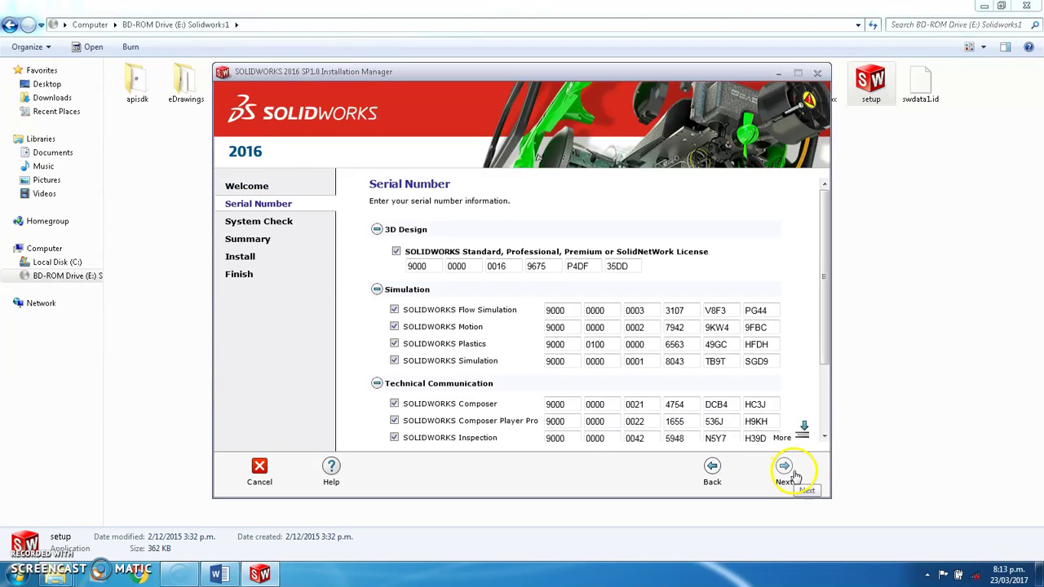
scroll(823, 374, down, 3)
scroll(824, 373, down, 3)
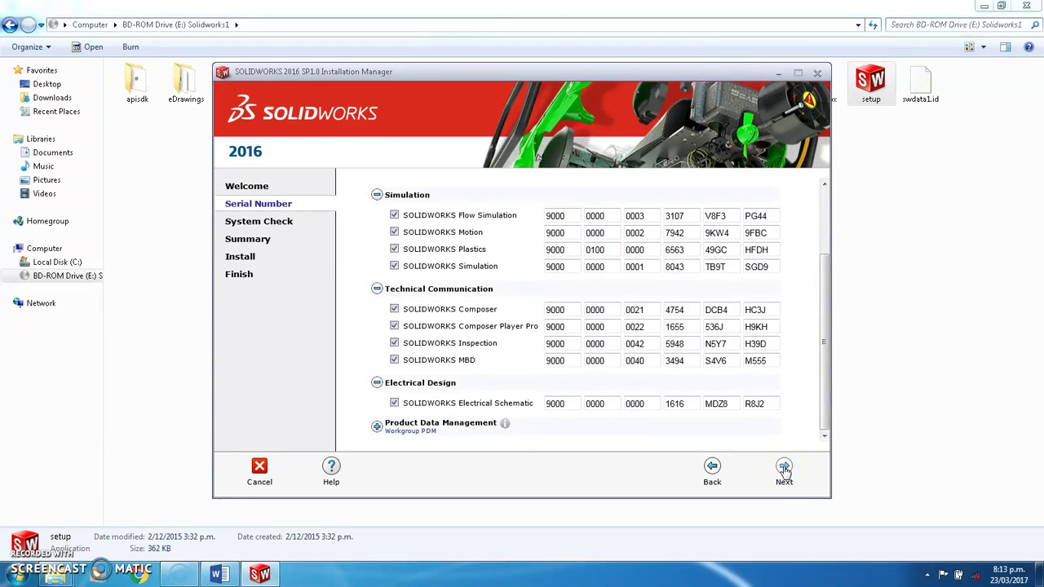
click(784, 468)
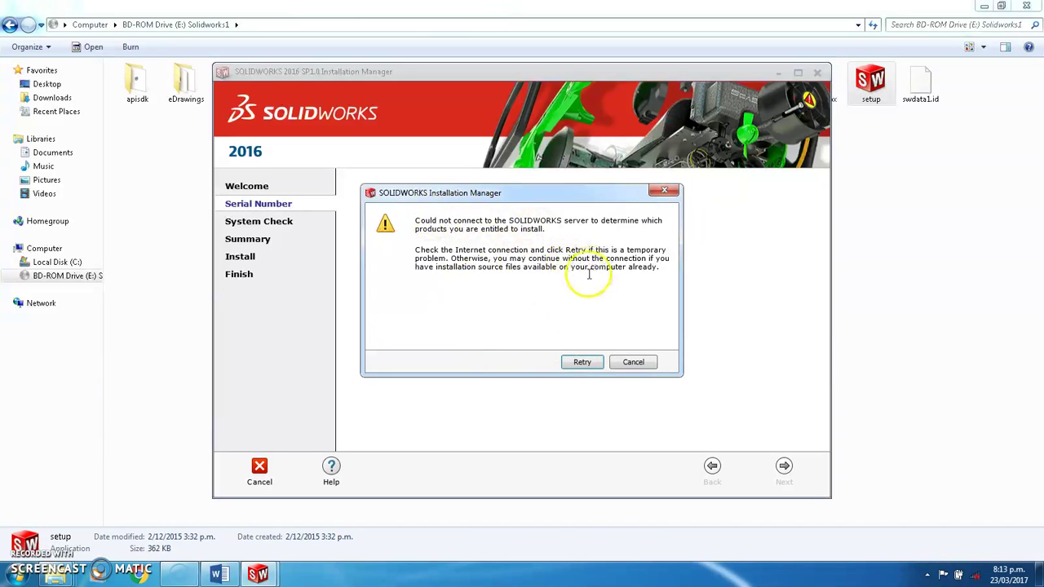
click(634, 363)
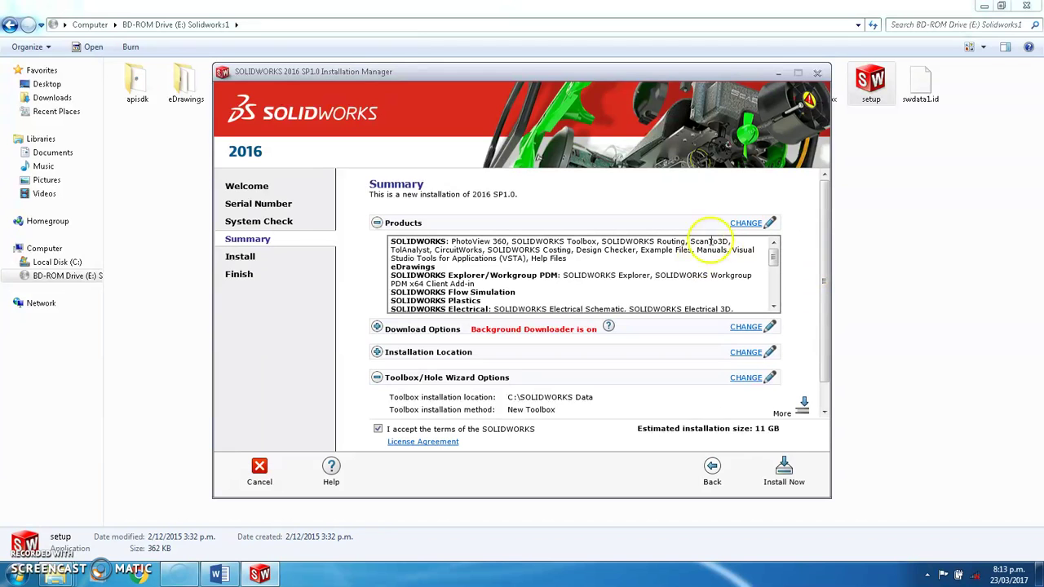
Step: Review the installation summary and start the installation with the default products, locations and accepted license terms
scroll(824, 359, down, 1)
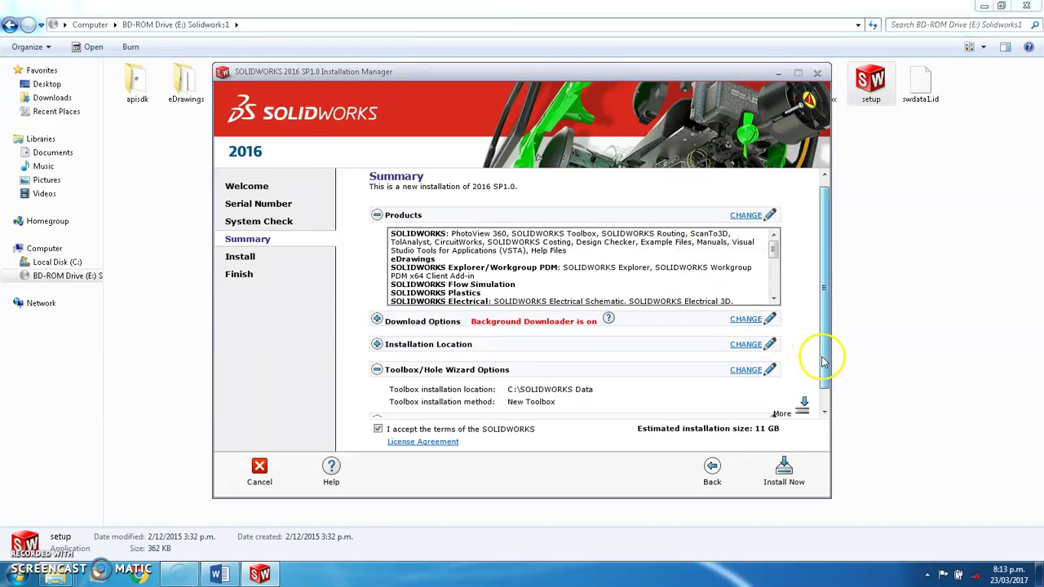
scroll(823, 359, down, 2)
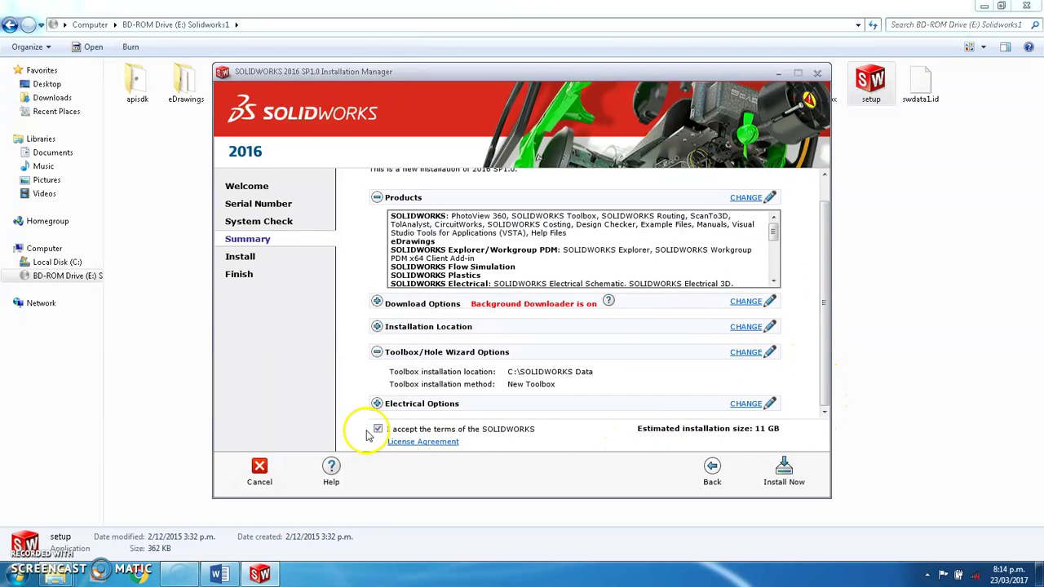
click(785, 473)
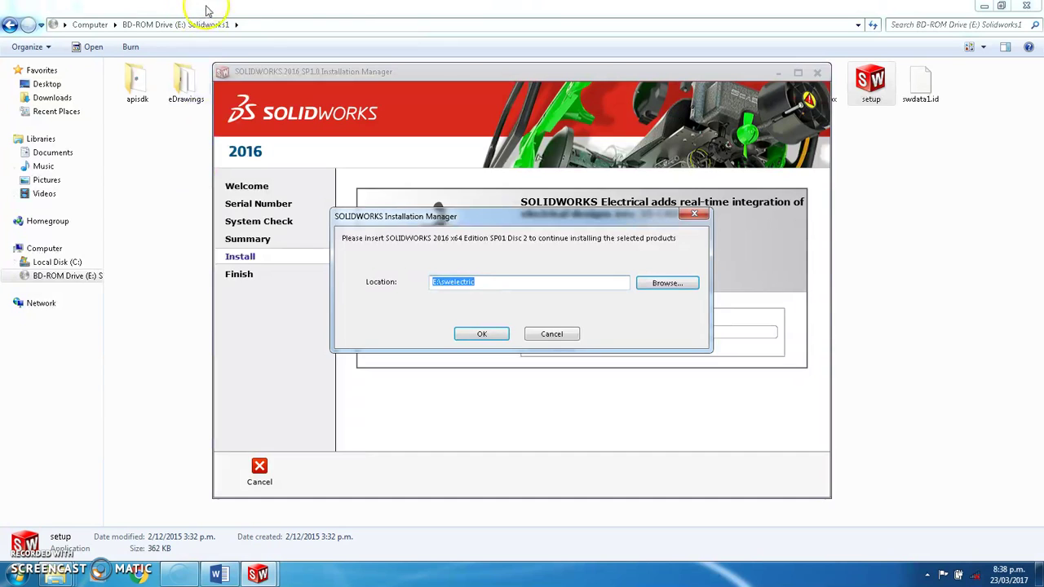
Step: Eject the Solidworks1 disc image from BD-ROM Drive (E:) and return to the step 2 folder containing the ISO files
click(230, 11)
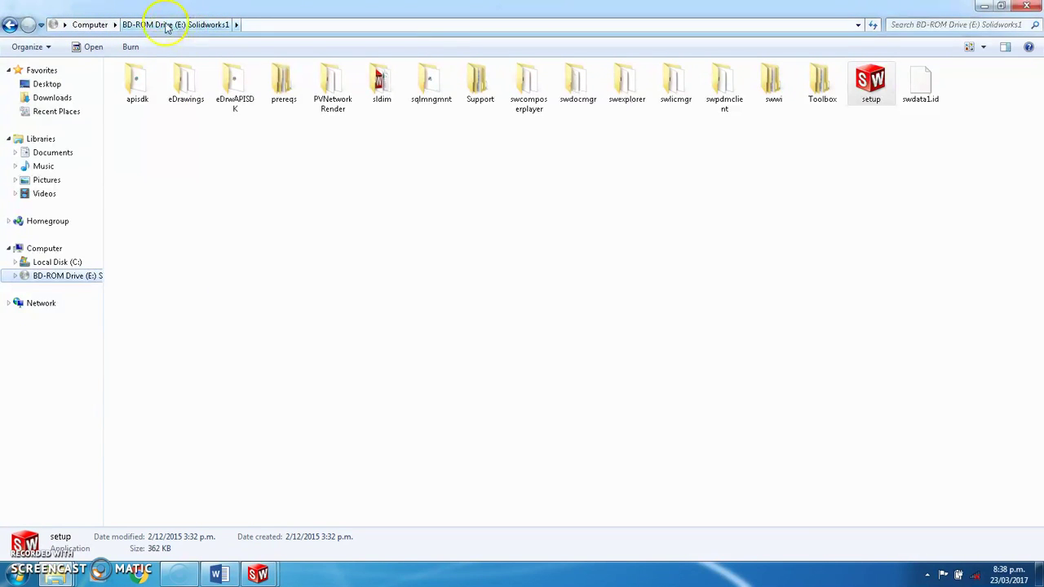
click(90, 25)
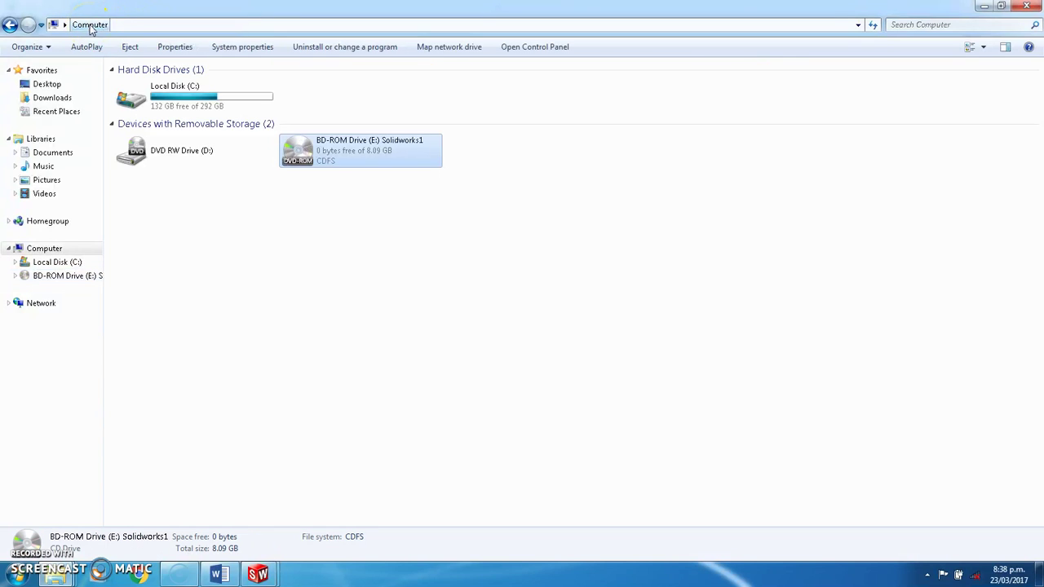
right_click(322, 156)
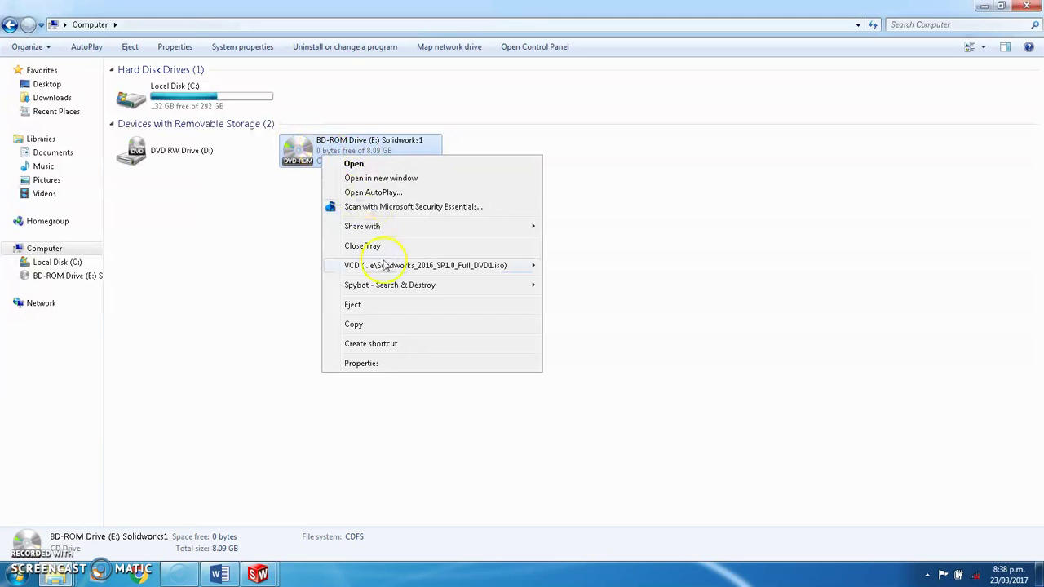
click(366, 305)
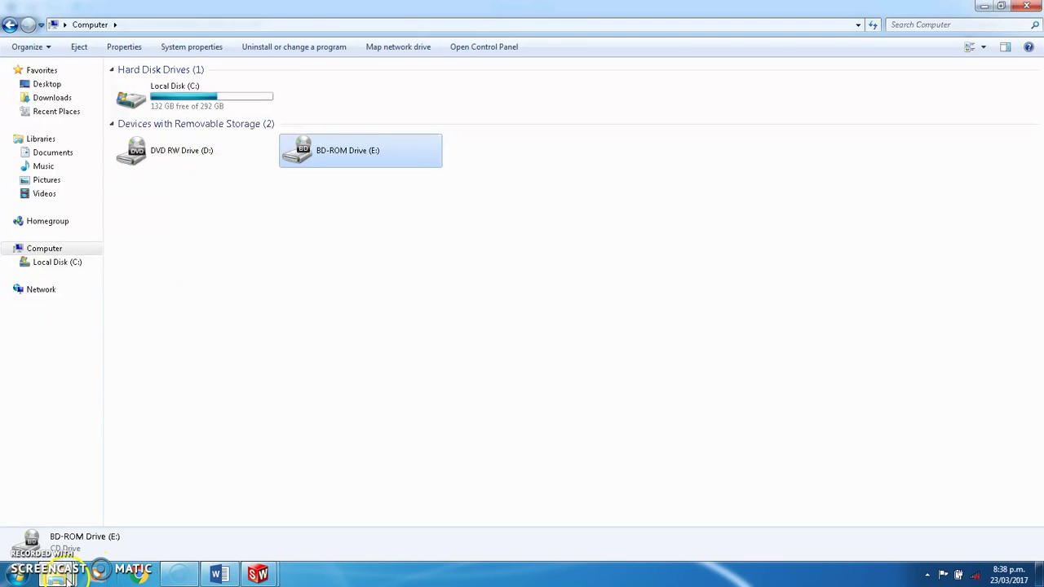
mouse_move(77, 579)
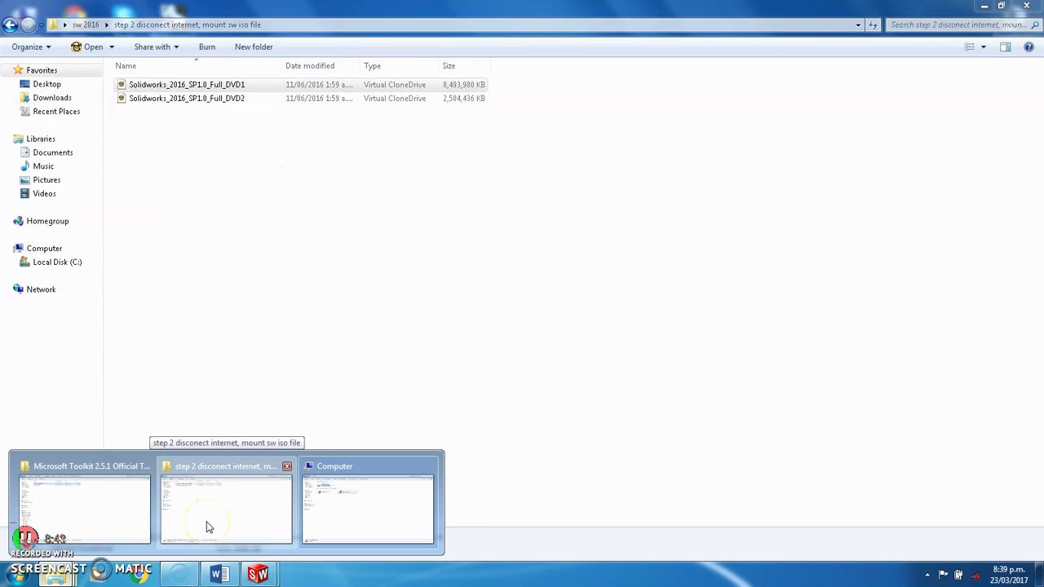
click(208, 526)
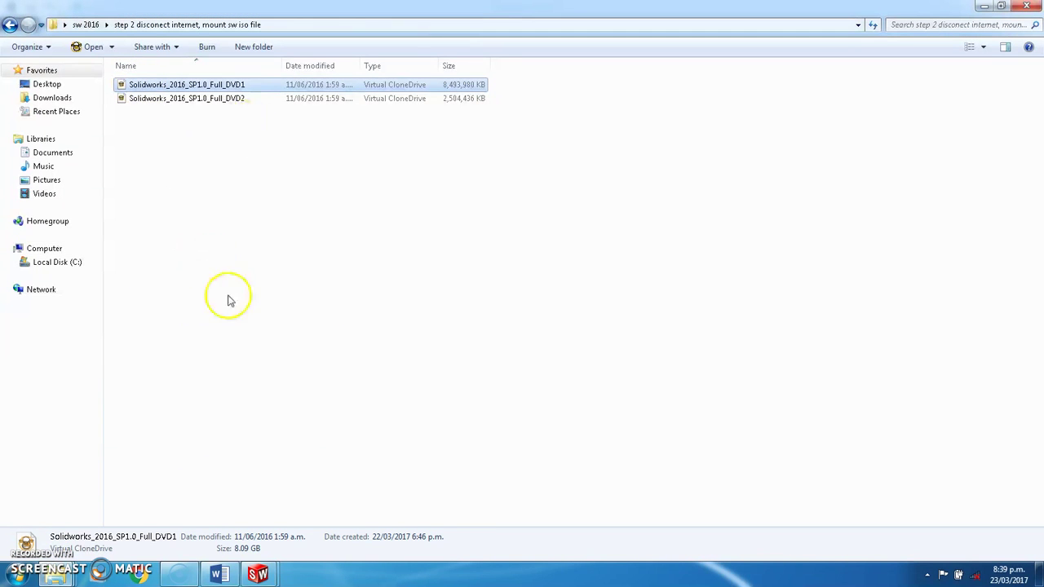
Step: Mount Solidworks_2016_SP1.0_Full_DVD2 on the virtual drive and continue the installation from E:\swelectric in the Installation Manager
right_click(153, 103)
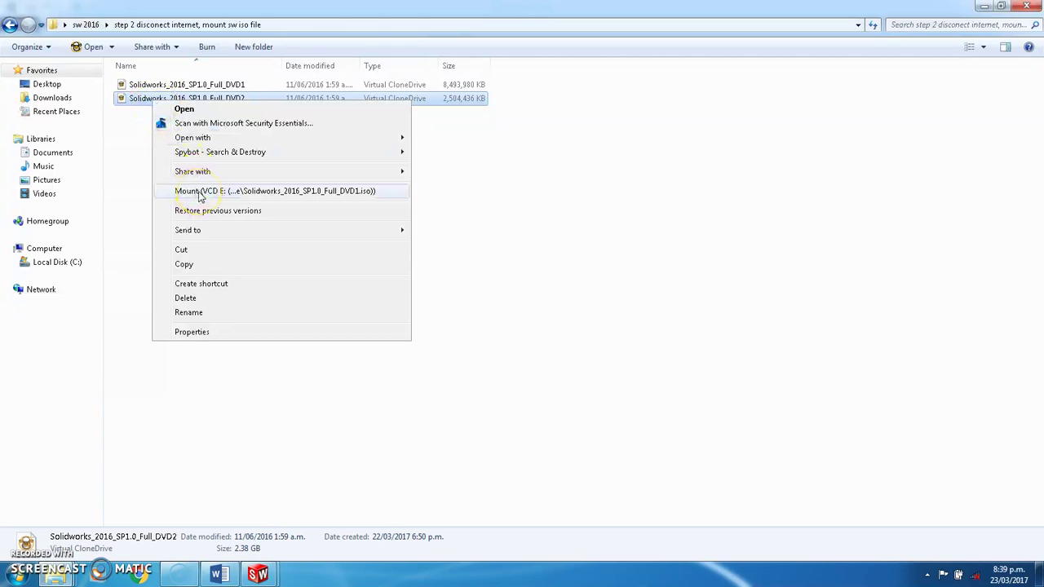
click(199, 192)
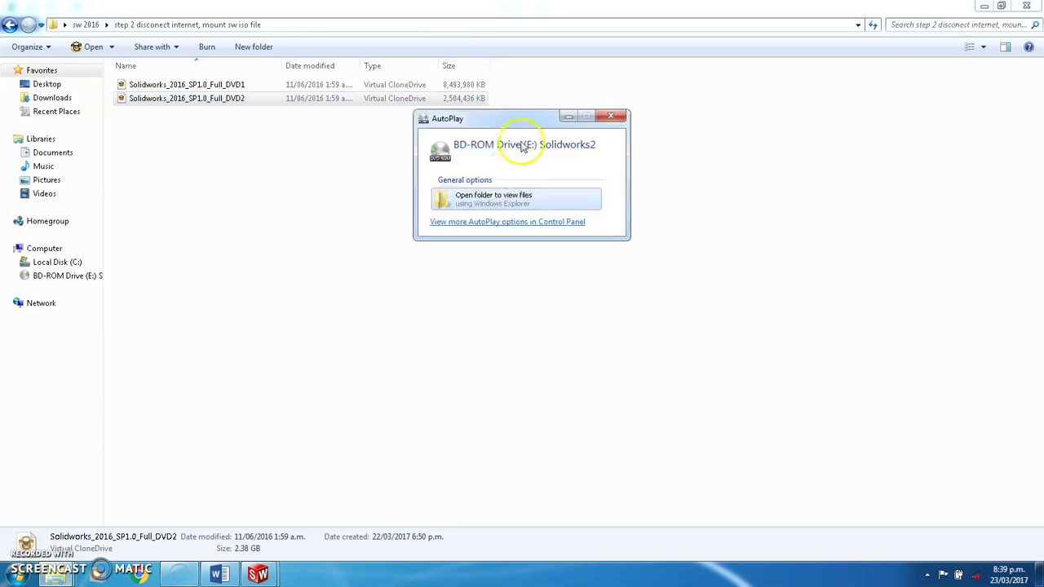
click(257, 574)
click(322, 500)
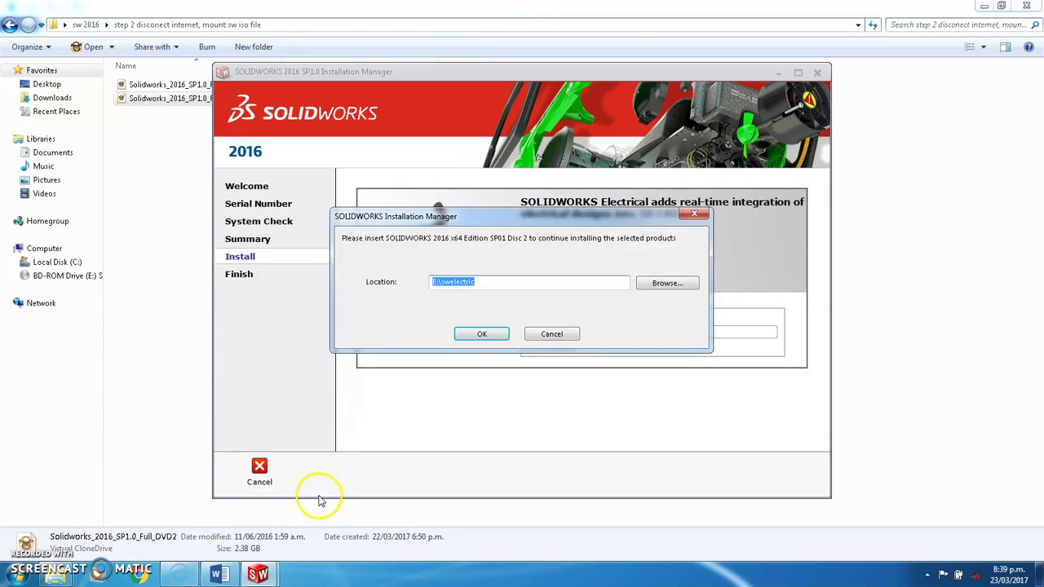
click(481, 336)
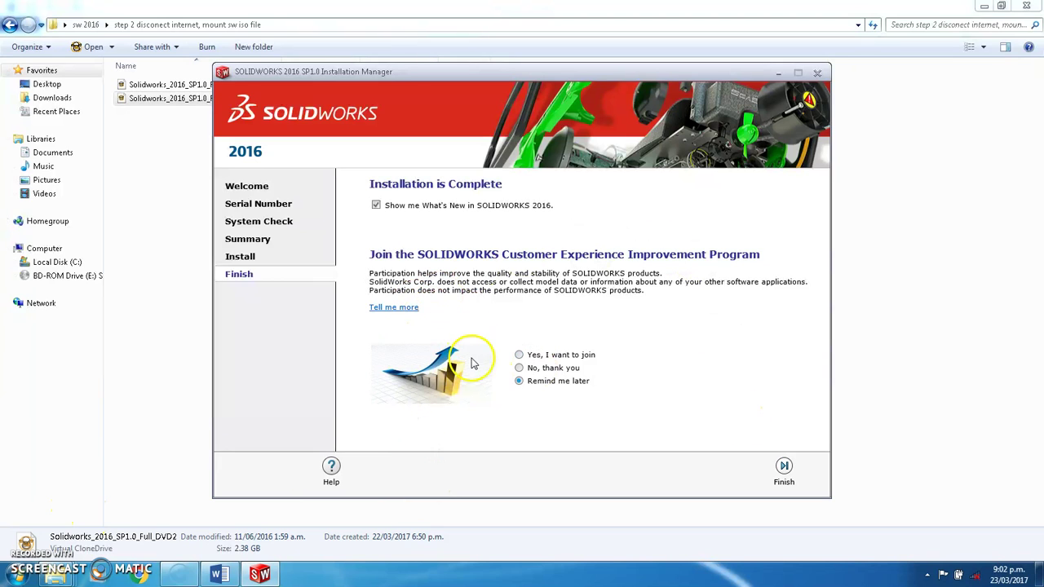
Step: Finish the installation without What's New, decline the Customer Experience Improvement Program, postpone the restart, and dismiss the AutoPlay window
click(376, 206)
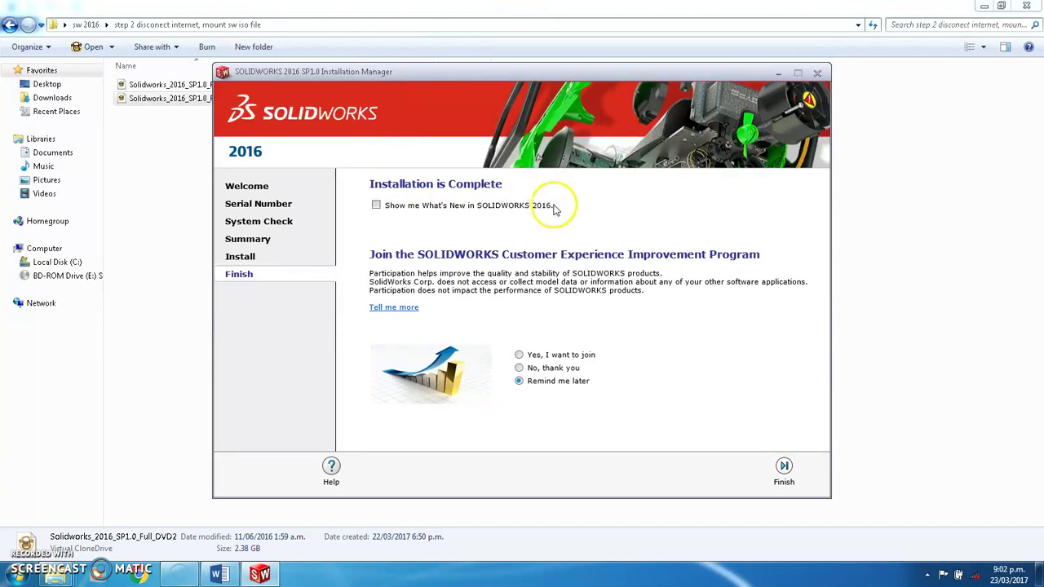
click(519, 369)
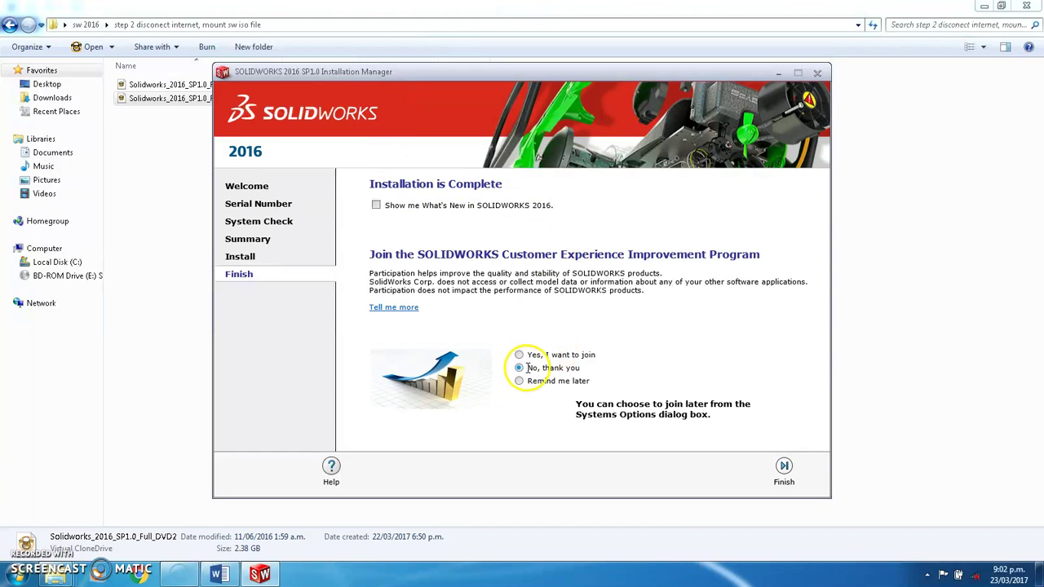
click(797, 480)
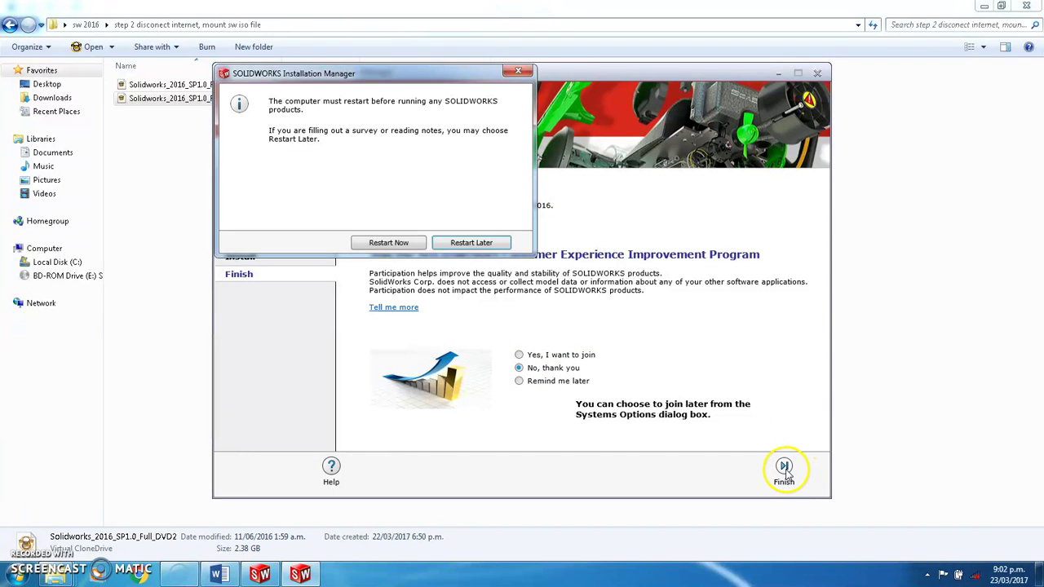
click(478, 243)
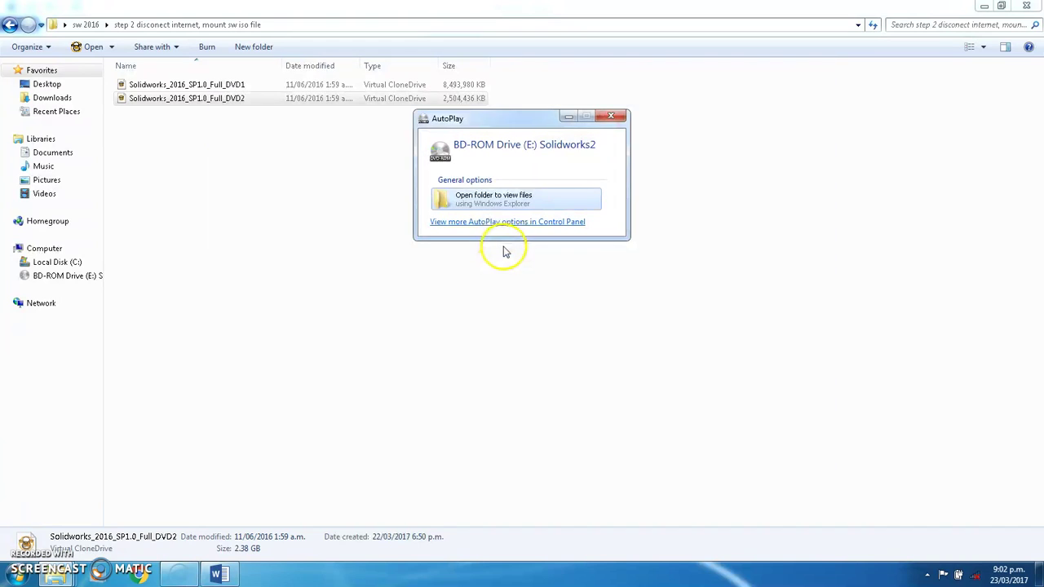
click(618, 118)
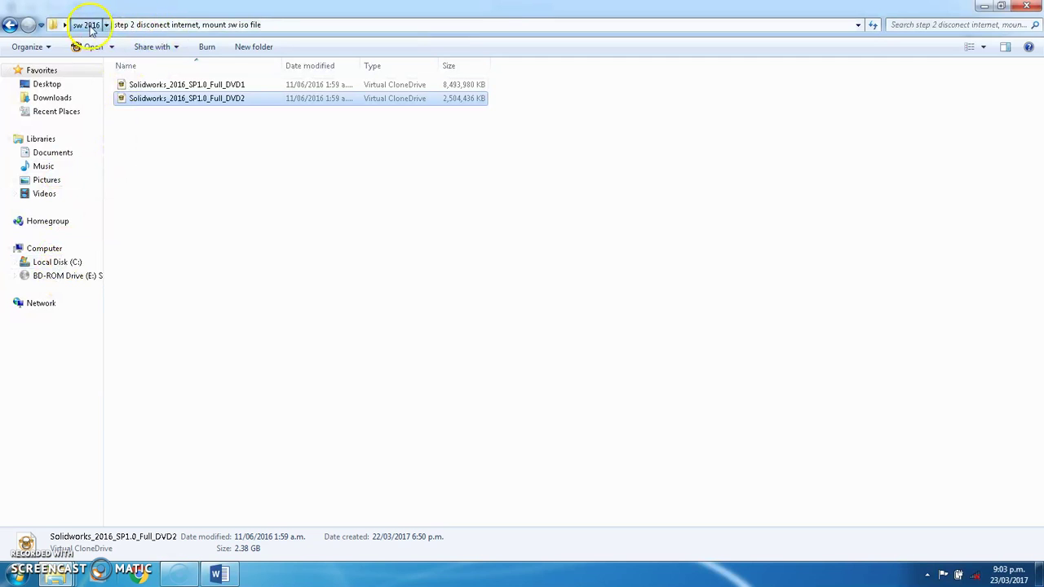
Step: Open the step 3 folder within sw 2016 and launch SW2010-2016.Activator.GUI.SSQ
click(87, 25)
click(193, 130)
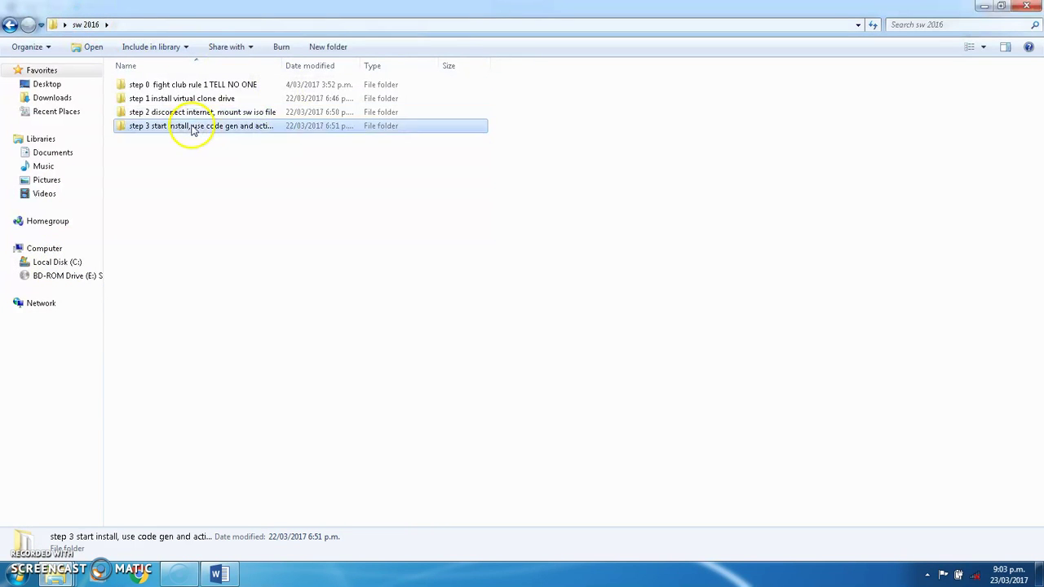
double_click(193, 128)
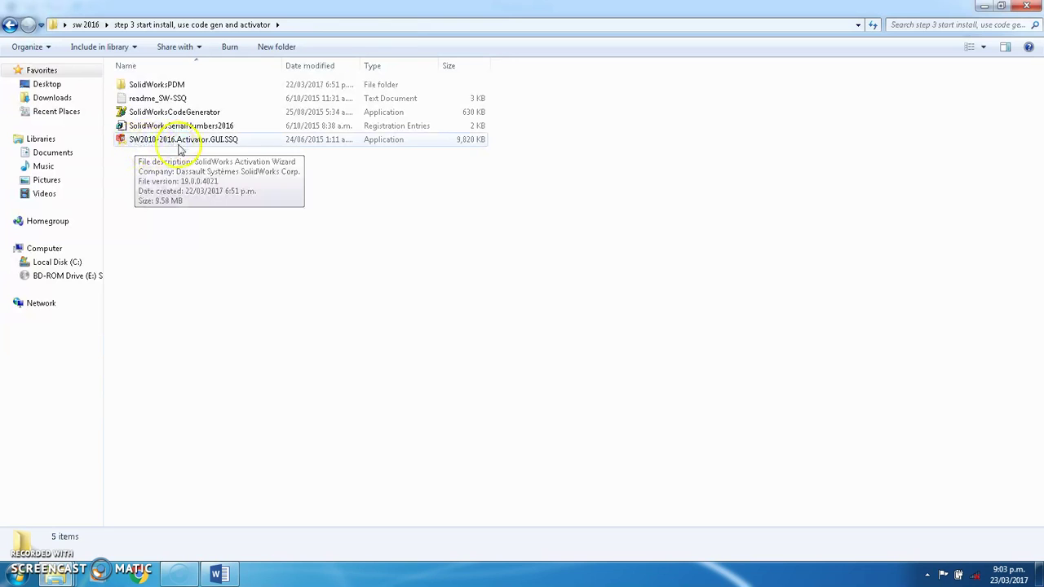
click(184, 145)
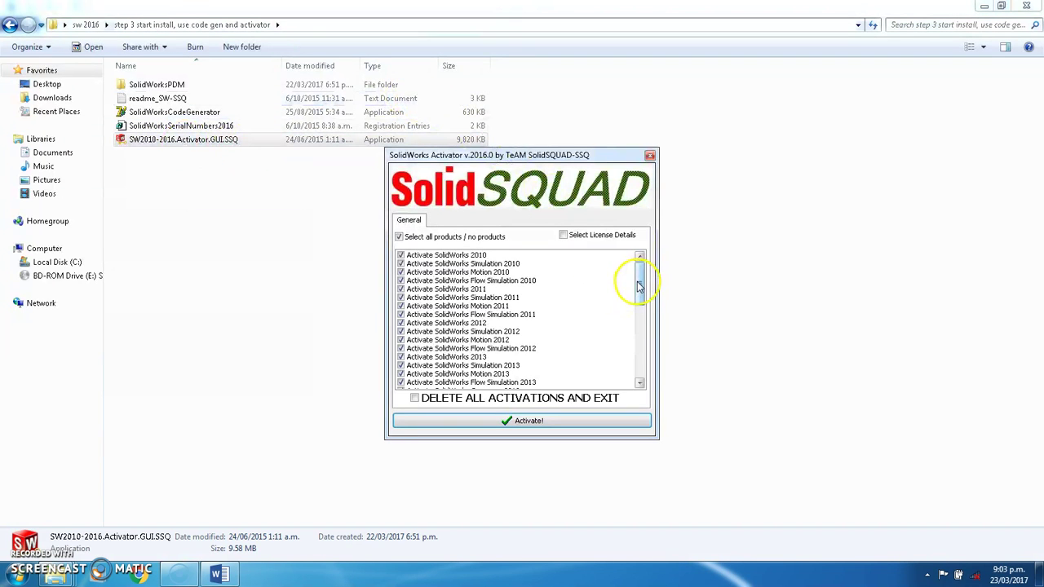
Step: Run the activator with all products selected, acknowledge its completion message, and close it
click(569, 427)
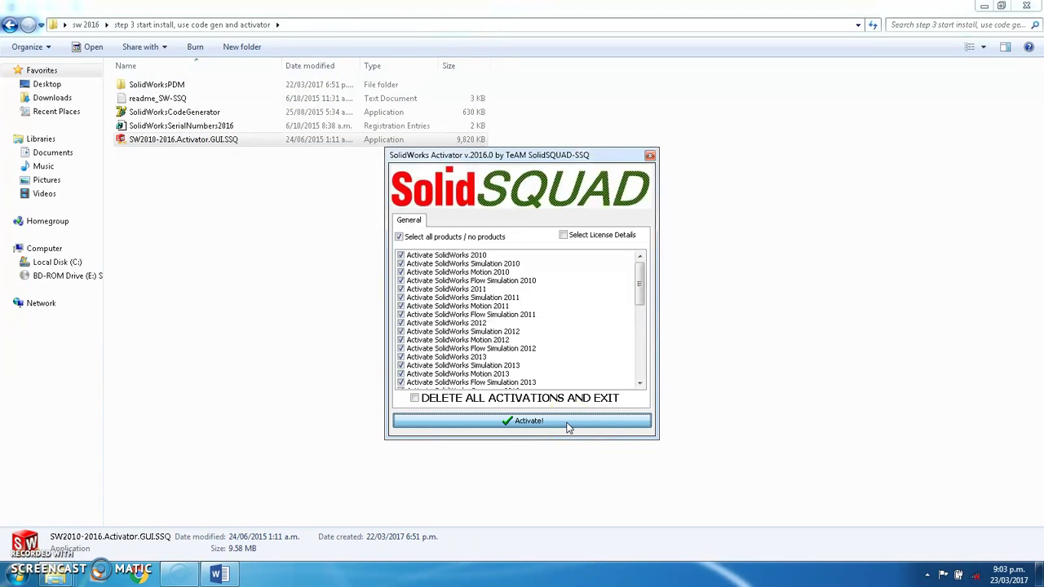
click(522, 424)
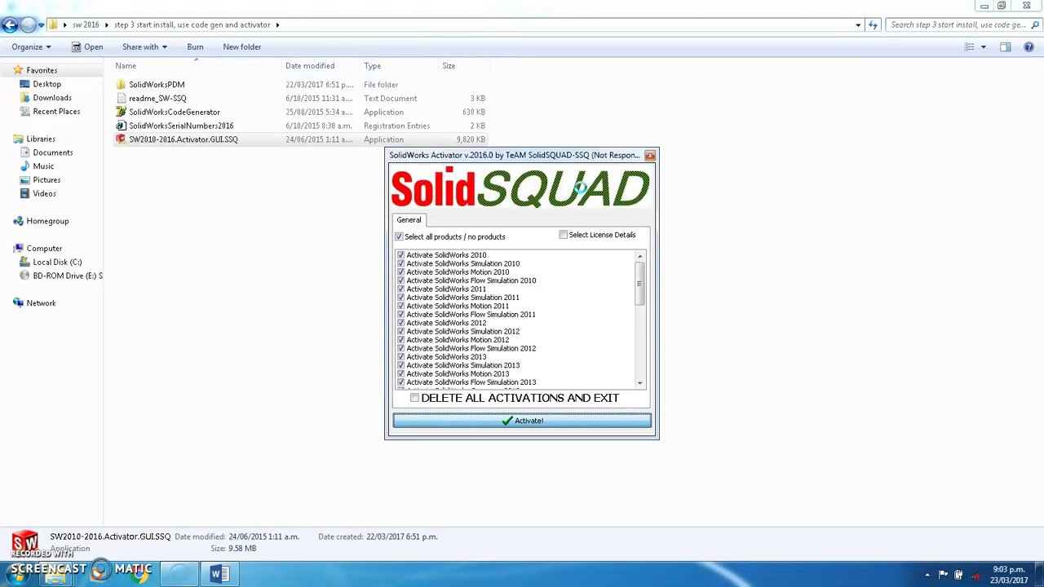
click(584, 196)
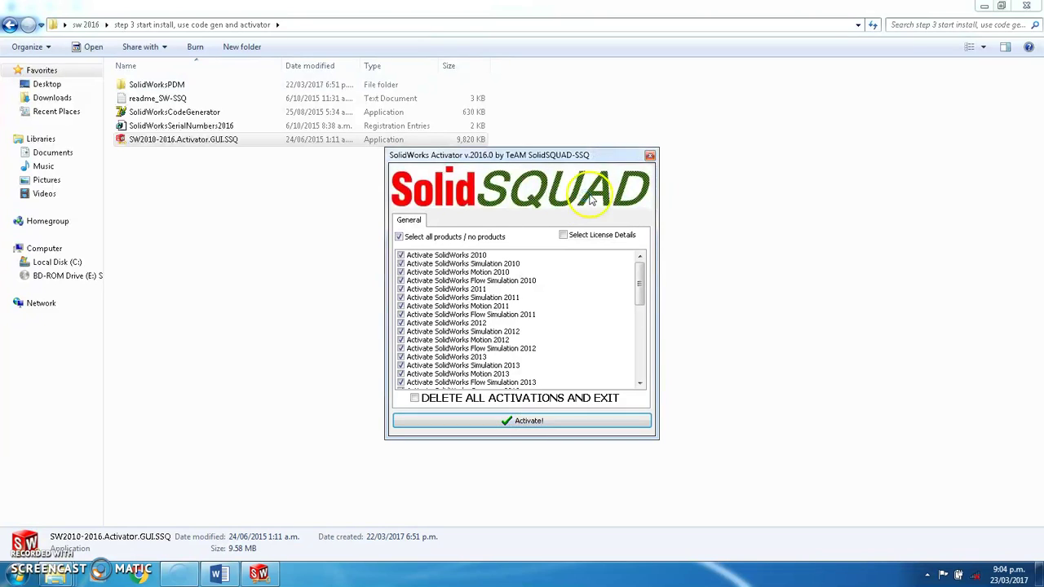
click(651, 165)
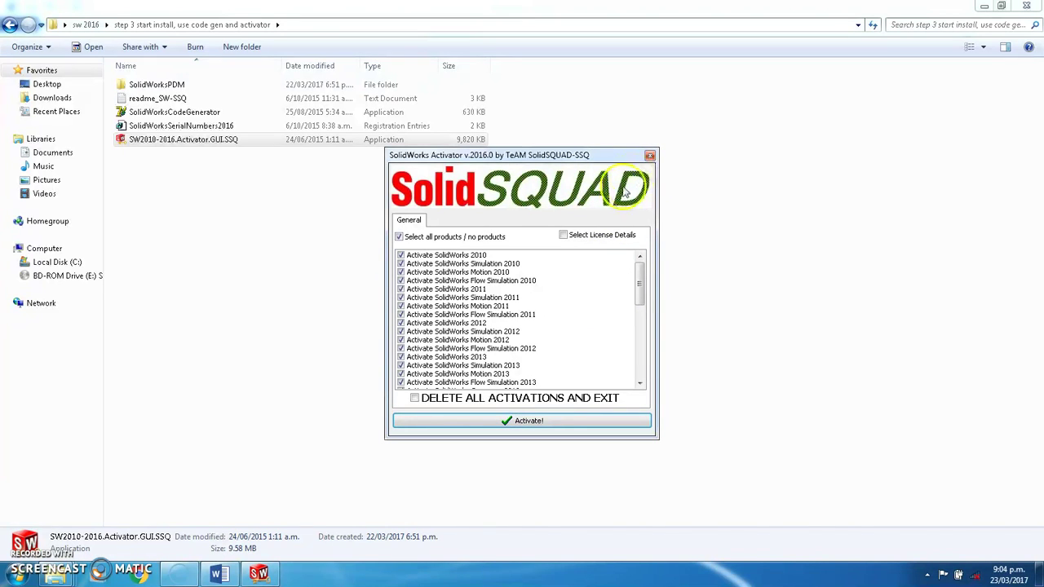
click(648, 157)
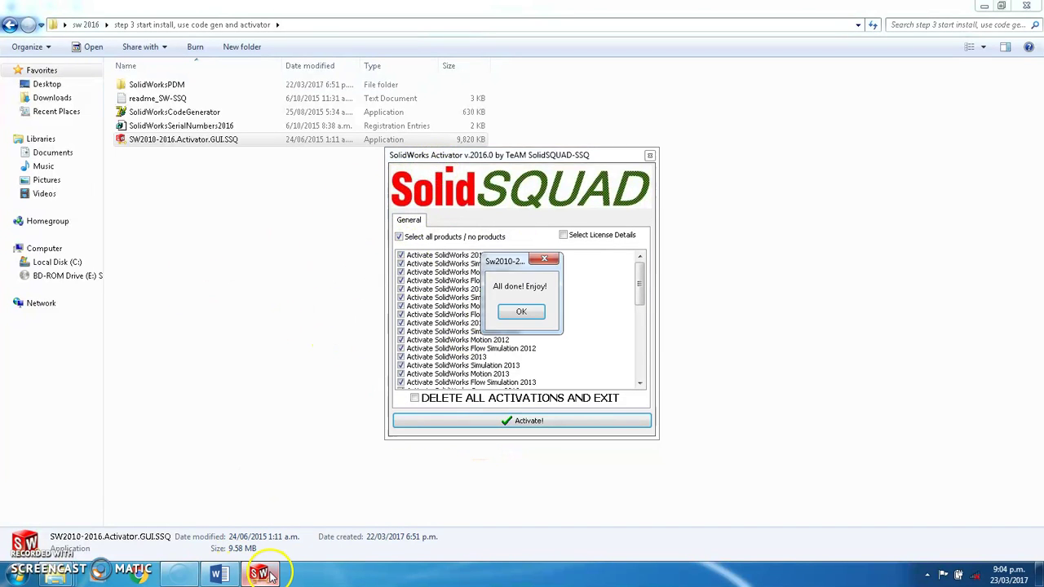
click(521, 312)
click(501, 240)
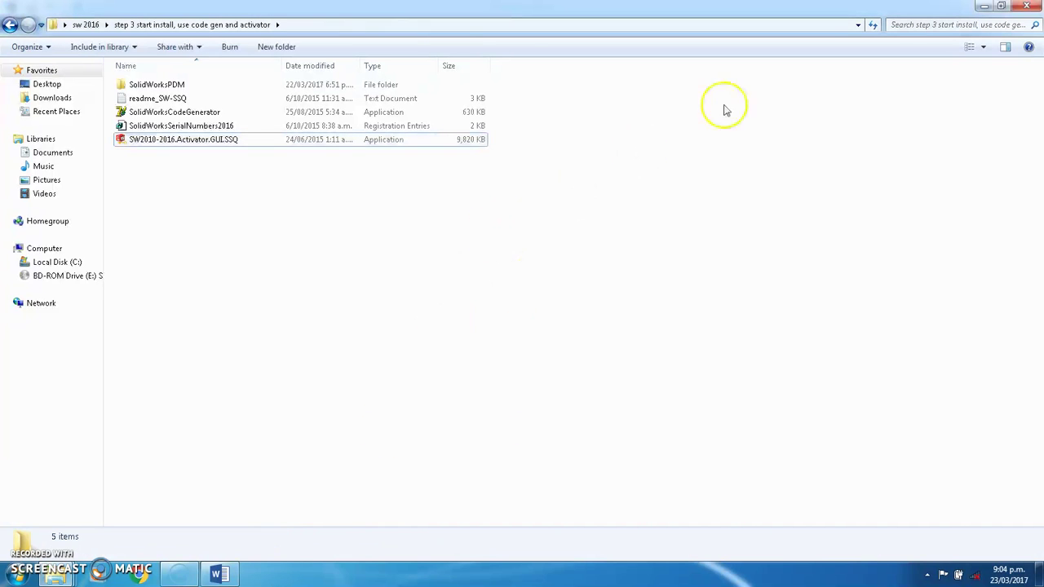
Step: Close the step 3 folder, eject the Solidworks2 disc image from BD-ROM Drive (E:), and close the Computer window
click(1037, 6)
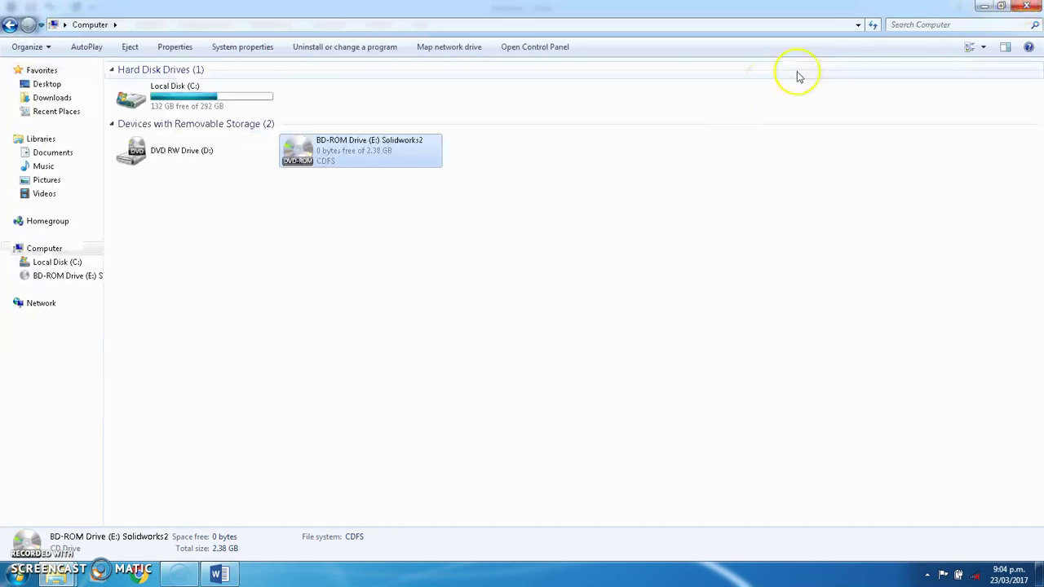
right_click(336, 144)
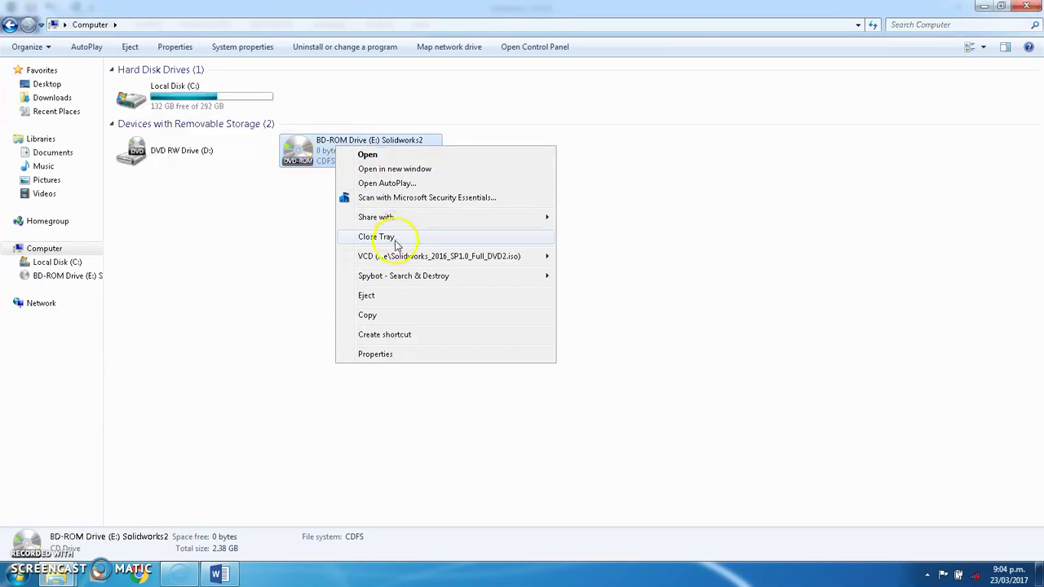
click(390, 294)
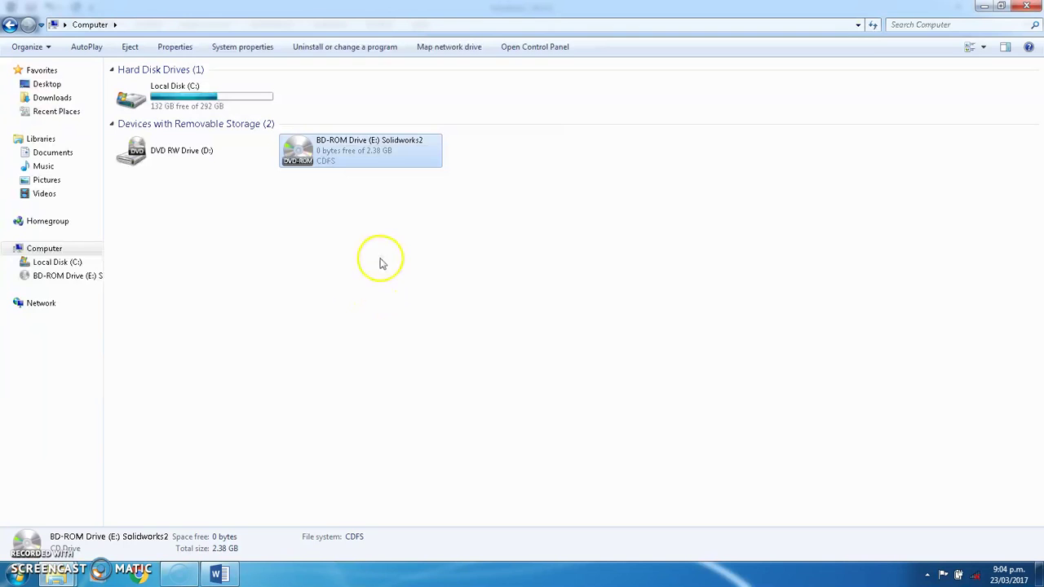
click(1034, 8)
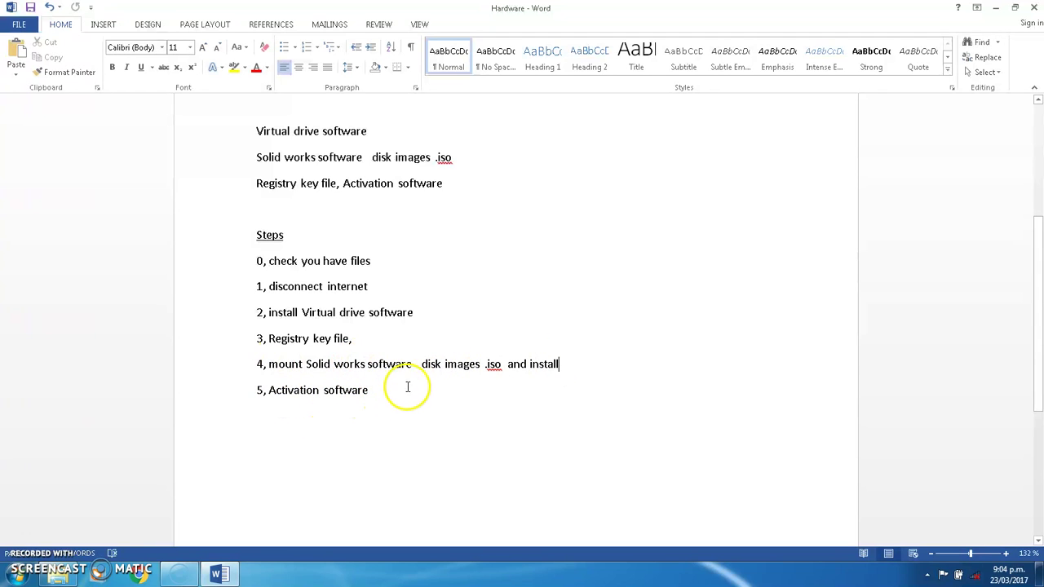
Step: Search installed programs for "solidw", launch SOLIDWORKS 2016 x64 Edition with its license agreement accepted, and minimize the Word document
click(17, 574)
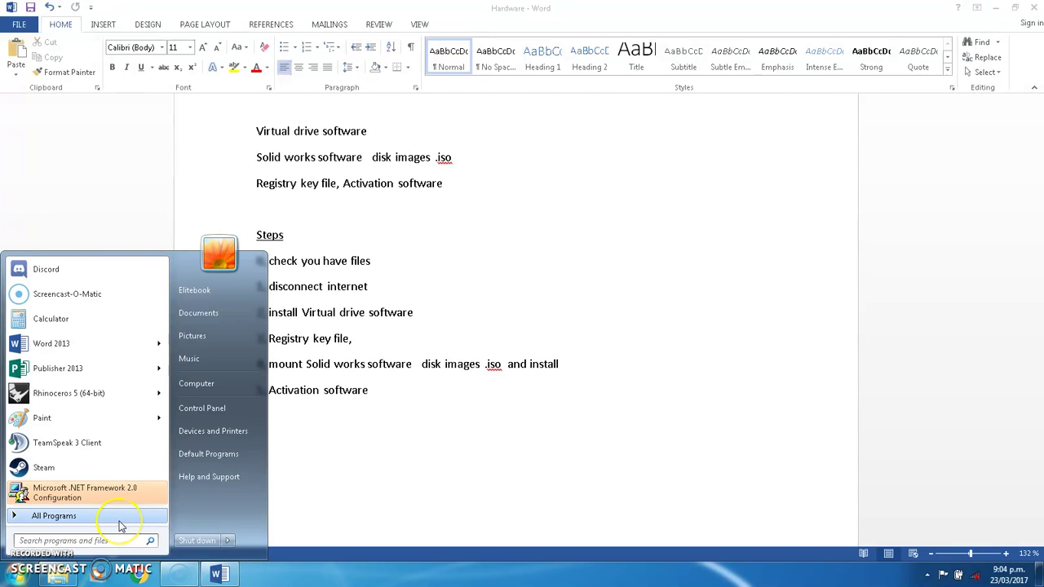
text(solid)
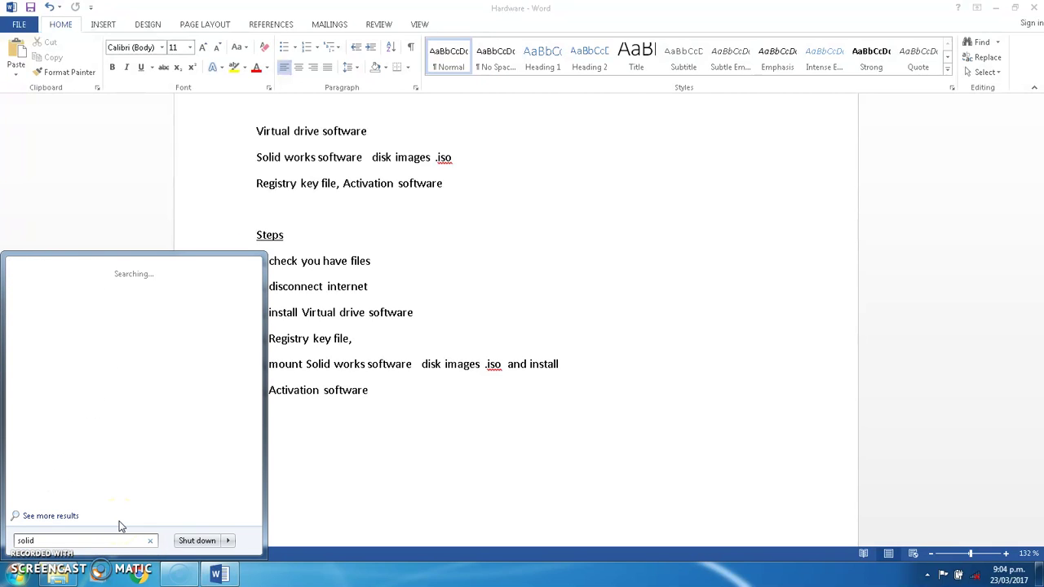
text(w)
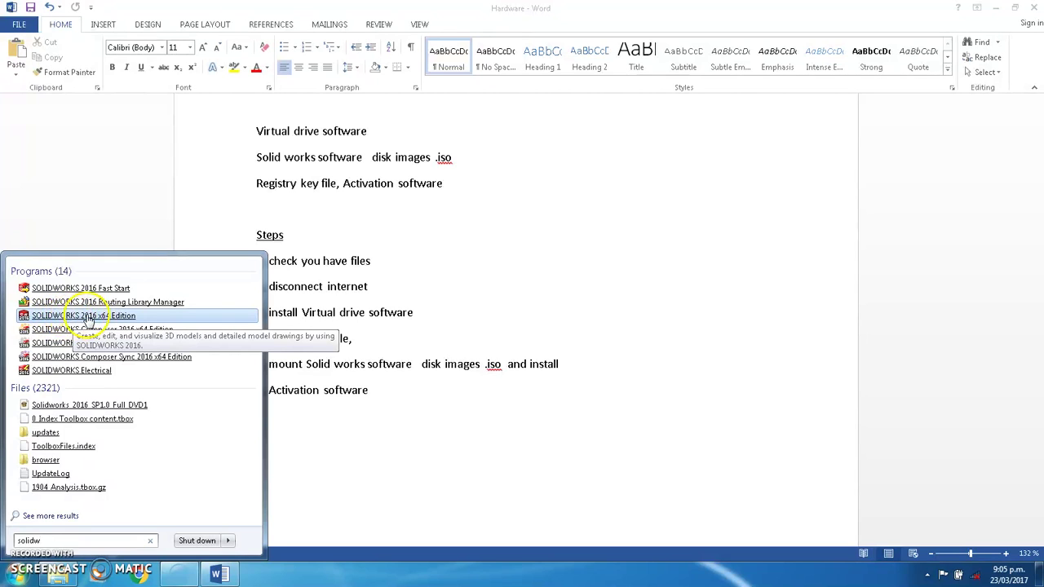
click(86, 317)
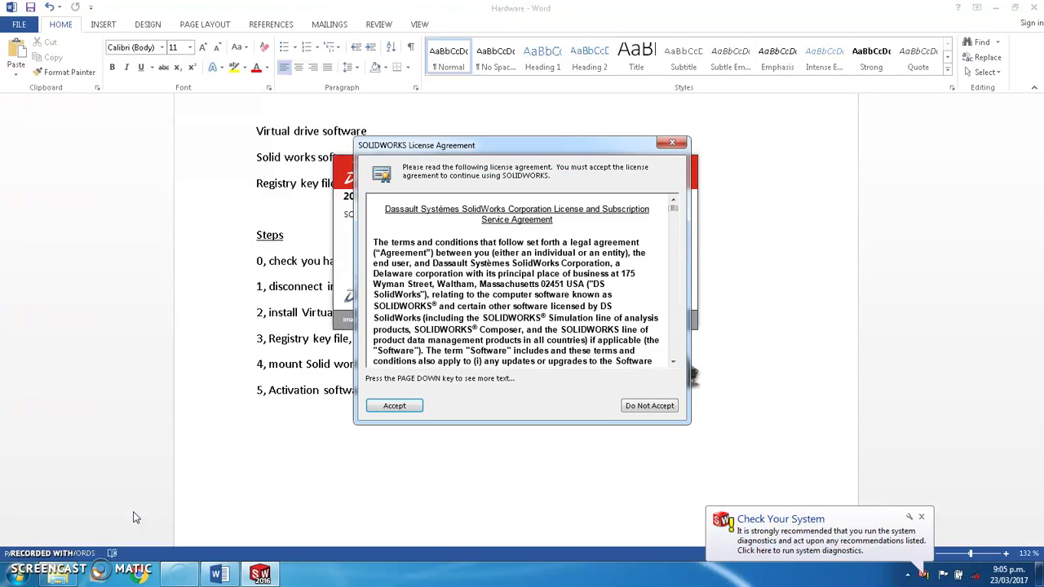
click(407, 406)
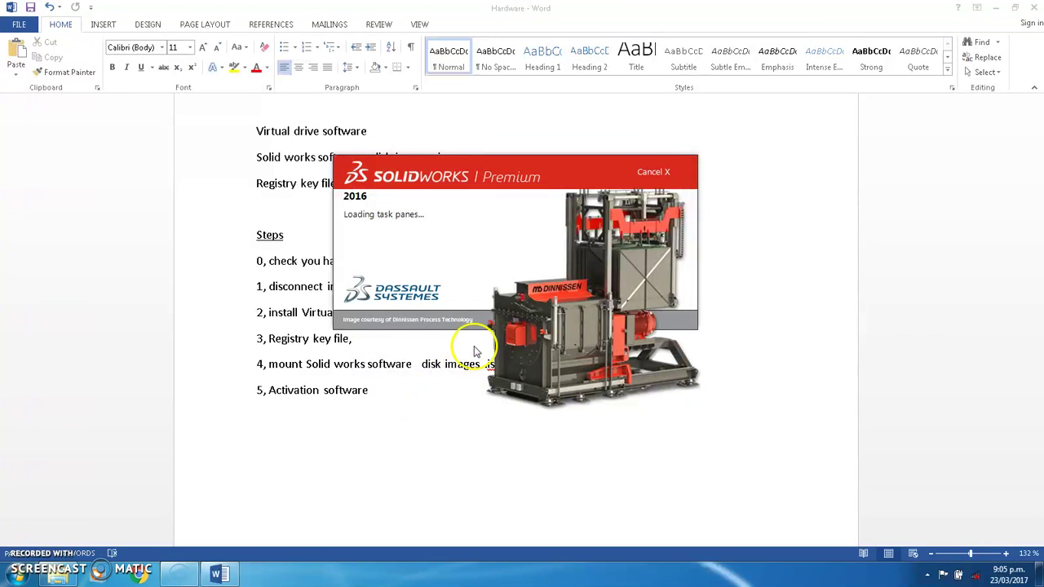
click(822, 30)
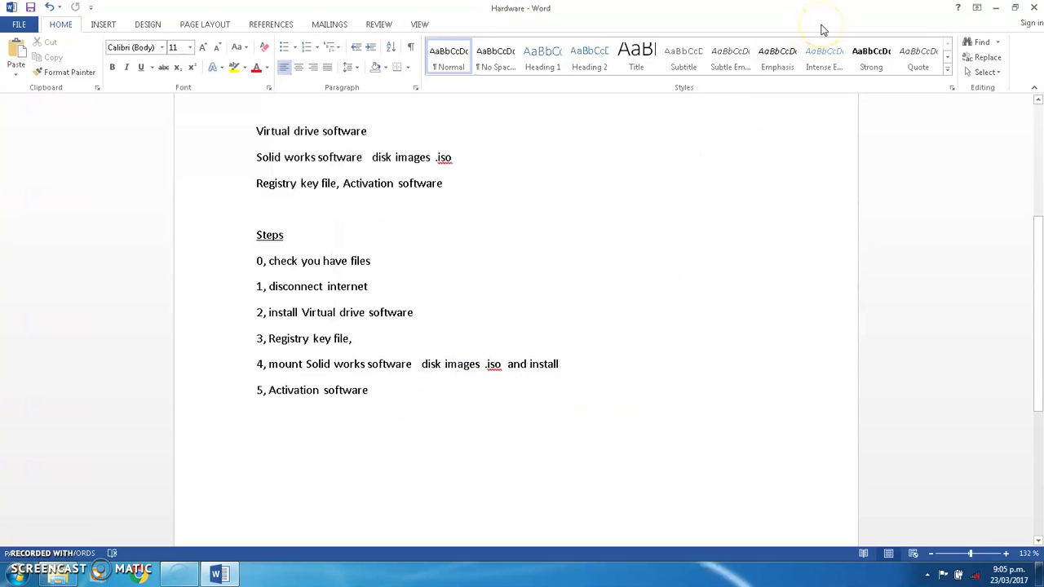
click(996, 8)
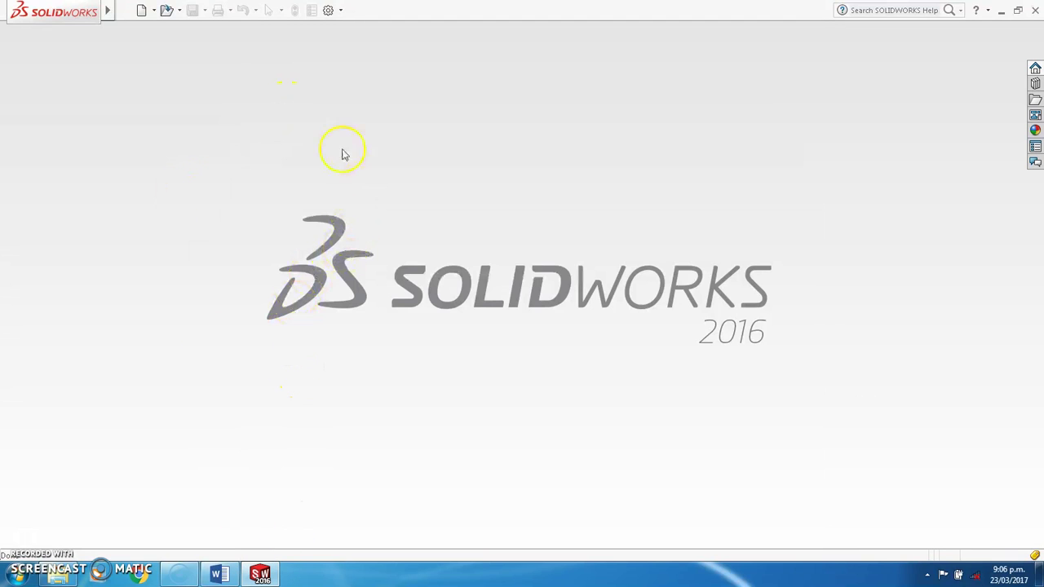
Step: Create a new part document, keeping MMGS units and the ISO dimension standard for the default templates
click(141, 10)
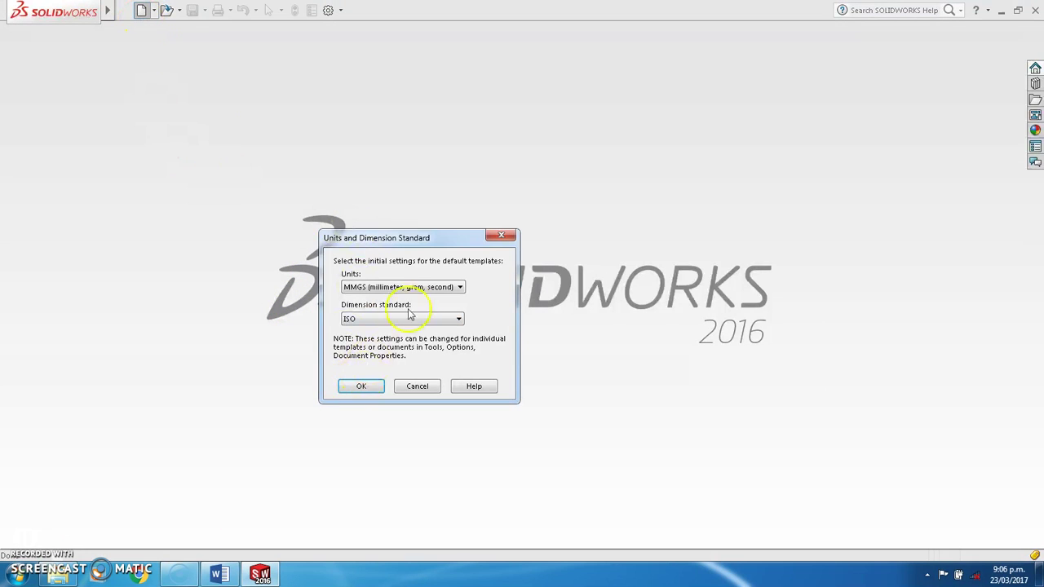
click(362, 385)
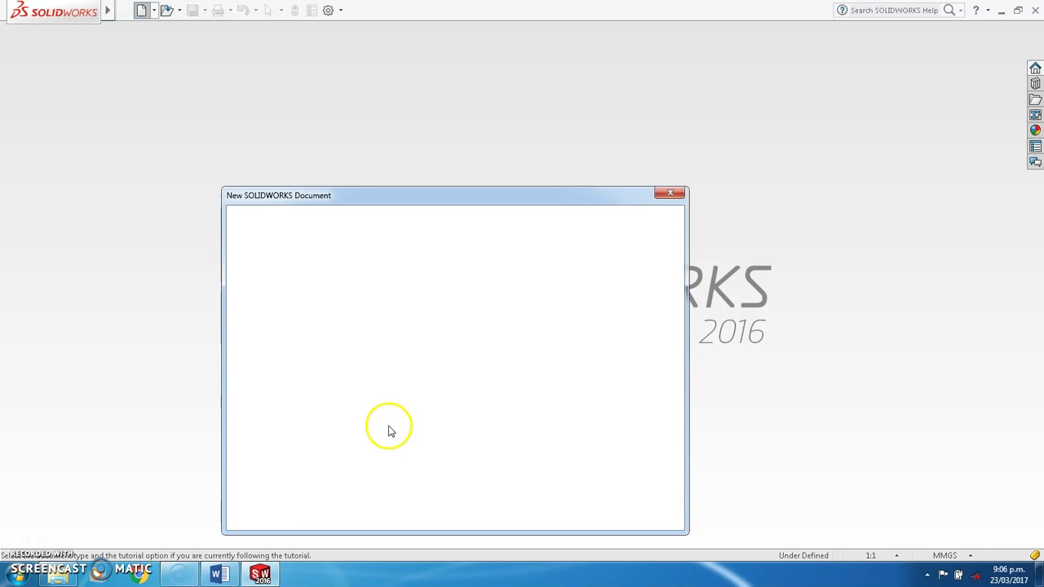
click(520, 504)
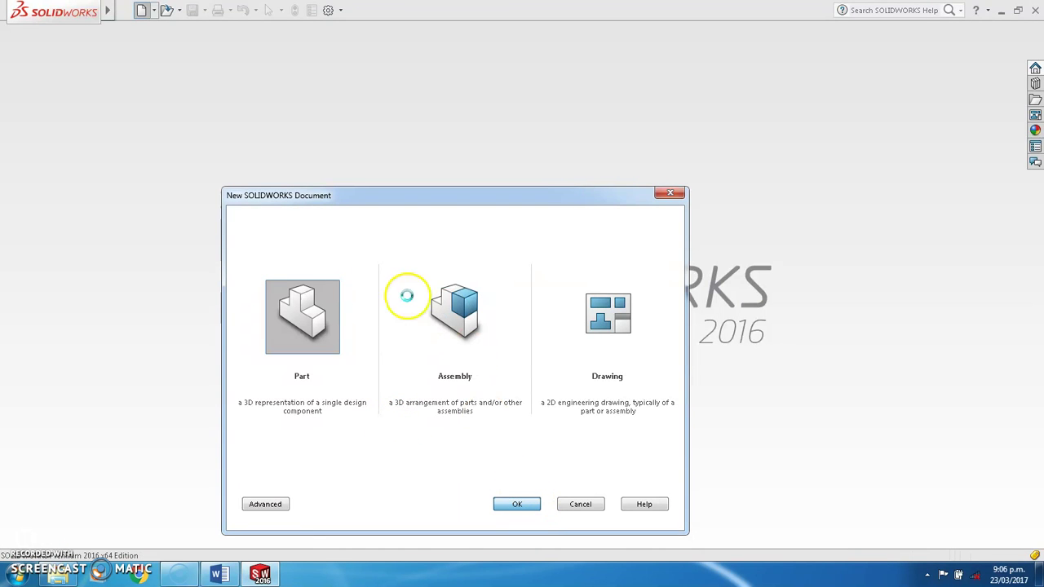
click(295, 303)
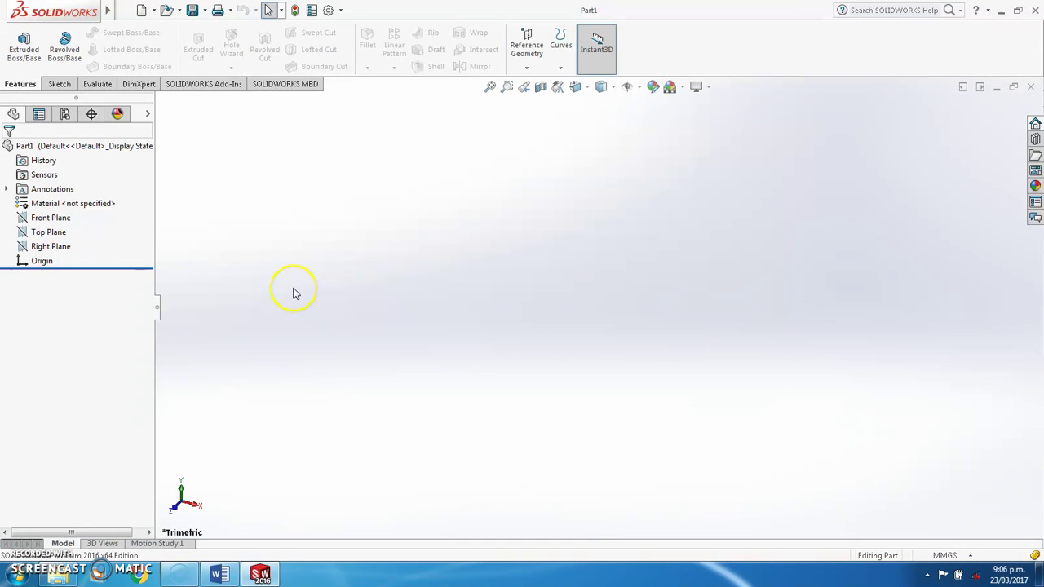
Step: Select the Front Plane, orient the part view to Front, and clear the selection
click(52, 218)
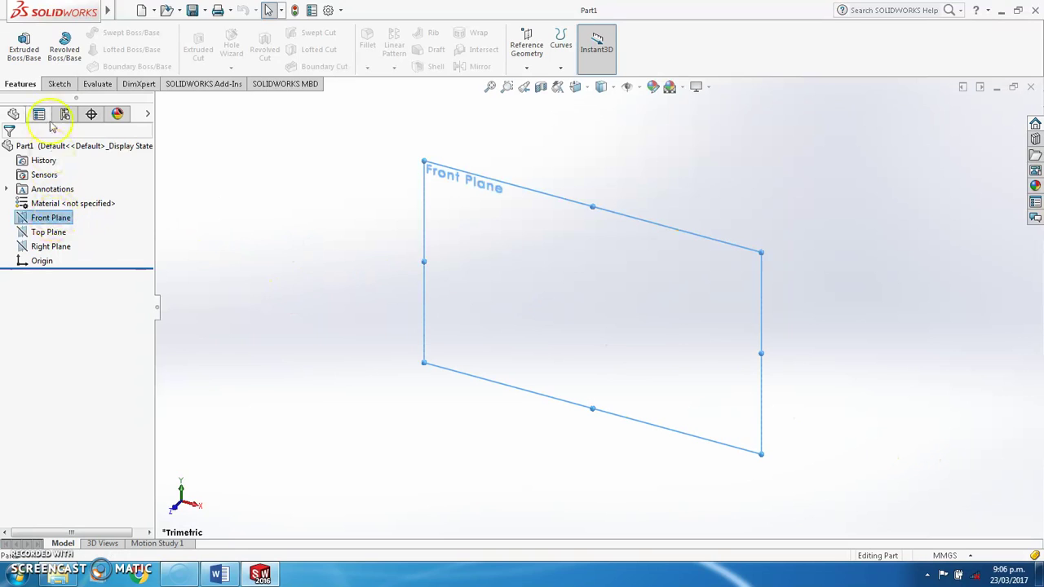
mouse_move(107, 10)
click(147, 10)
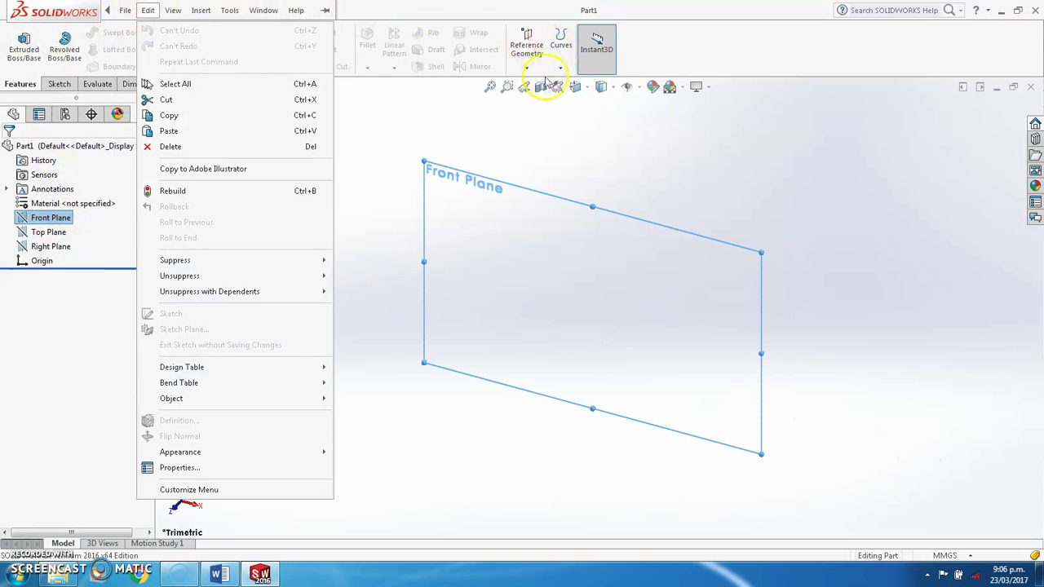
click(584, 92)
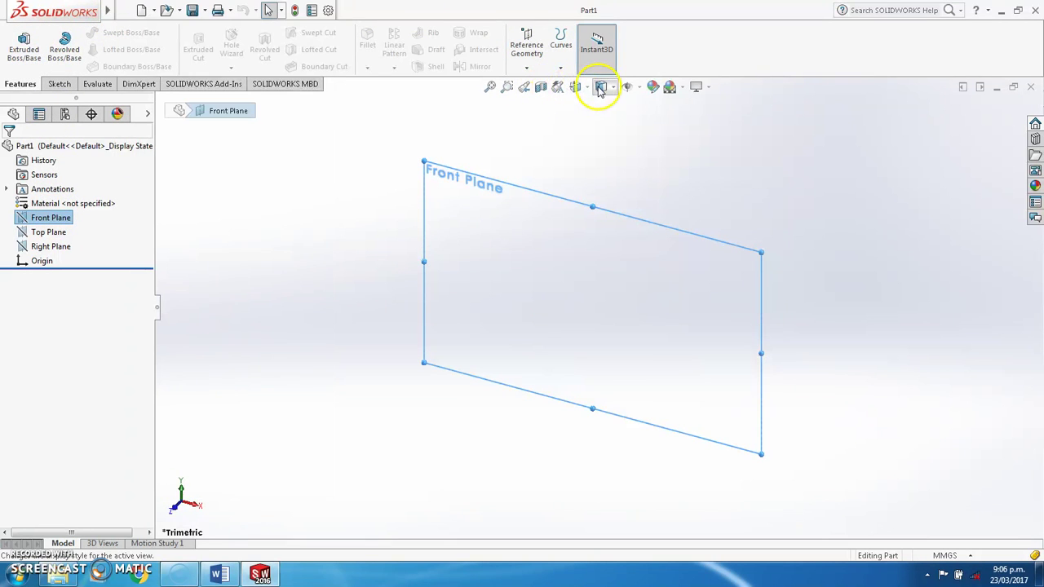
click(588, 87)
click(602, 101)
click(585, 92)
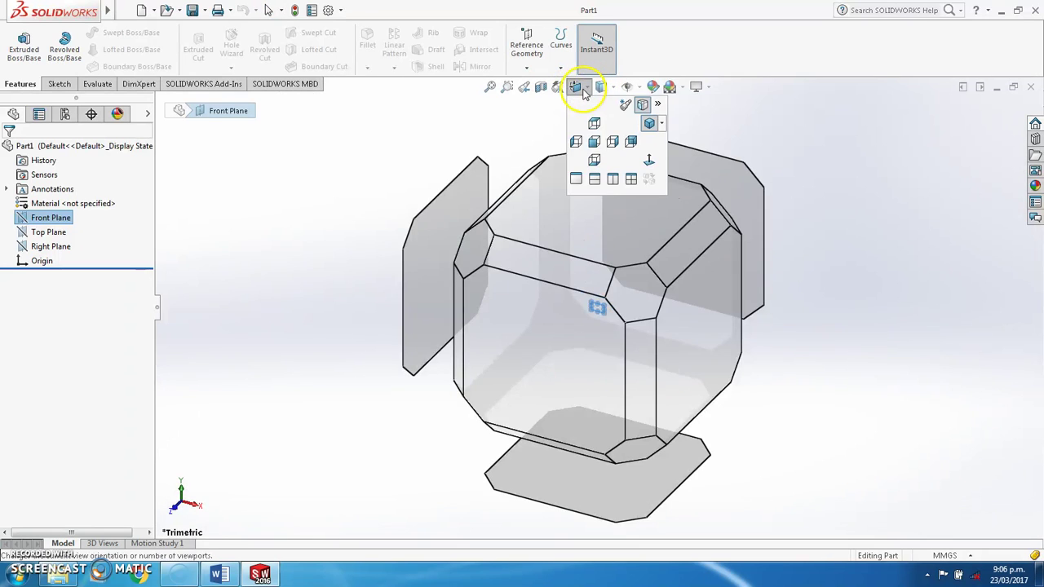
click(595, 139)
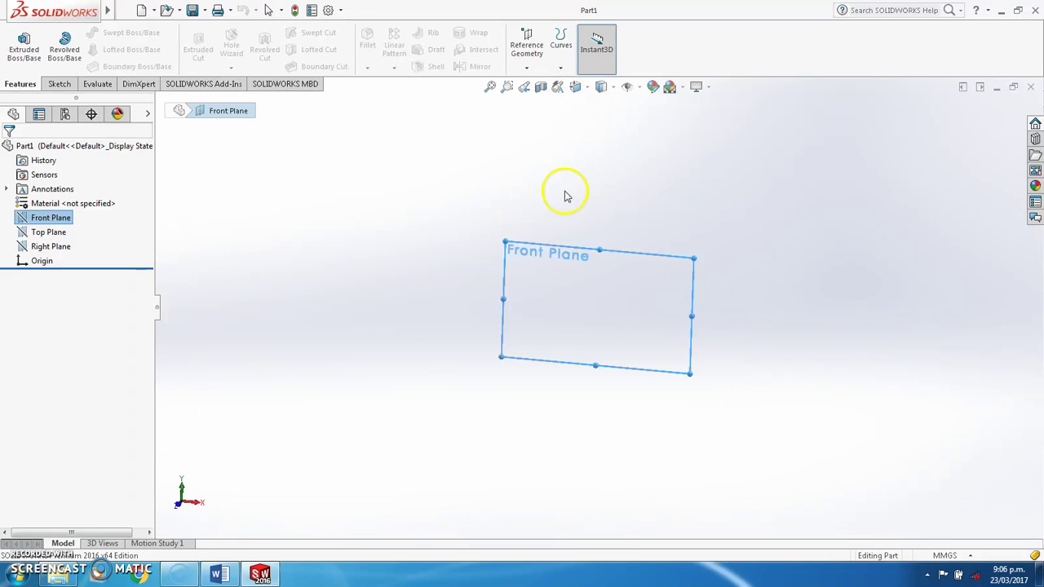
click(253, 196)
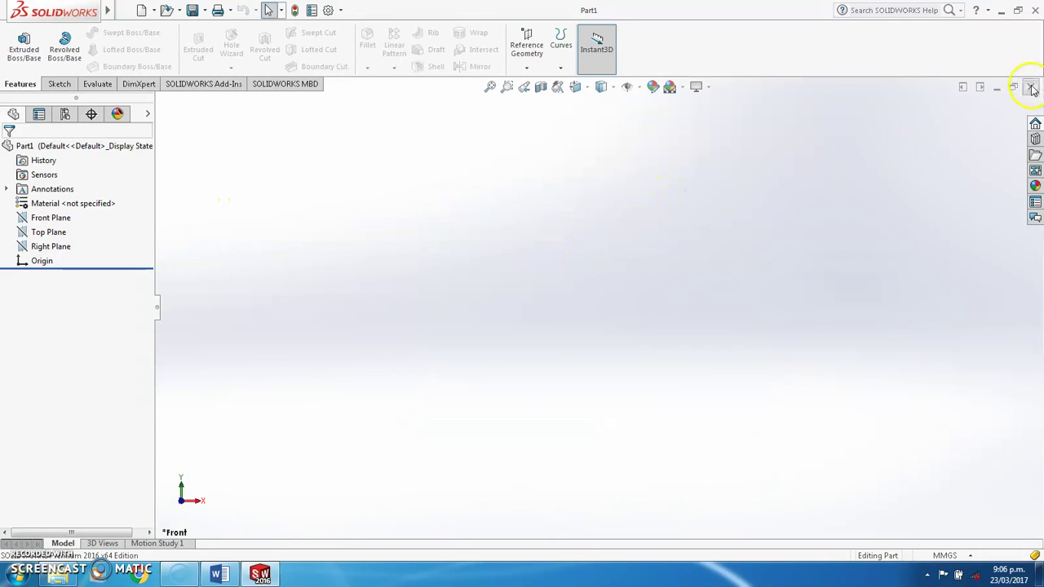